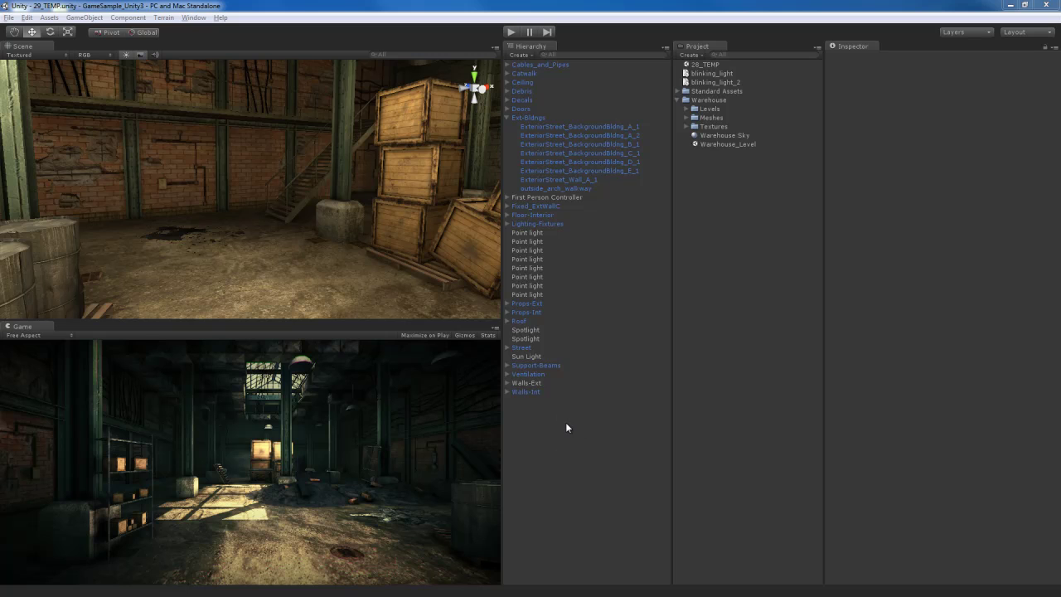
- Turn on Maximize on Play and the Stats overlay in the Game view toolbar
click(430, 335)
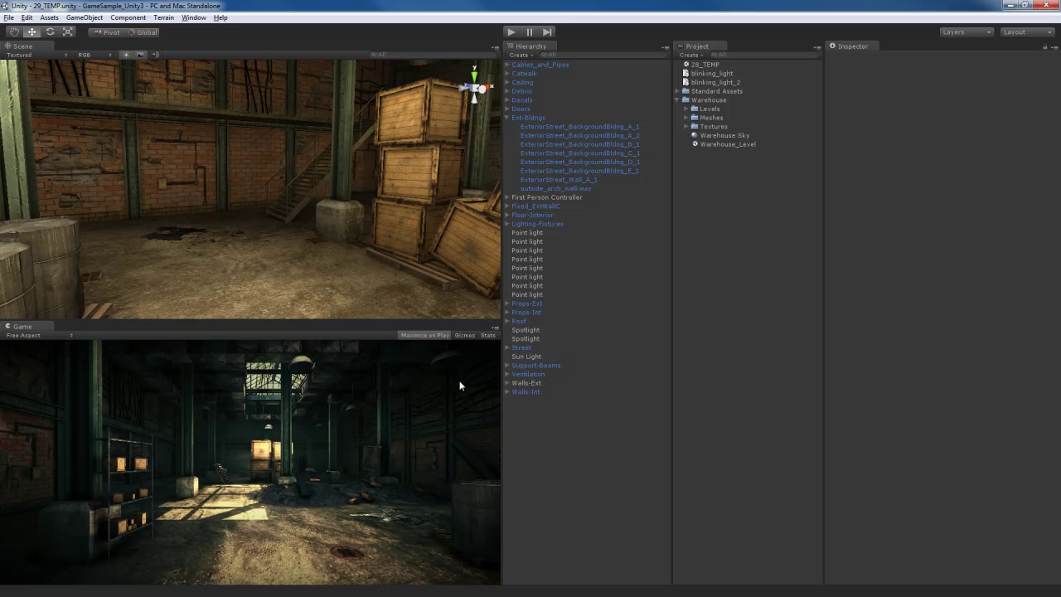
click(487, 335)
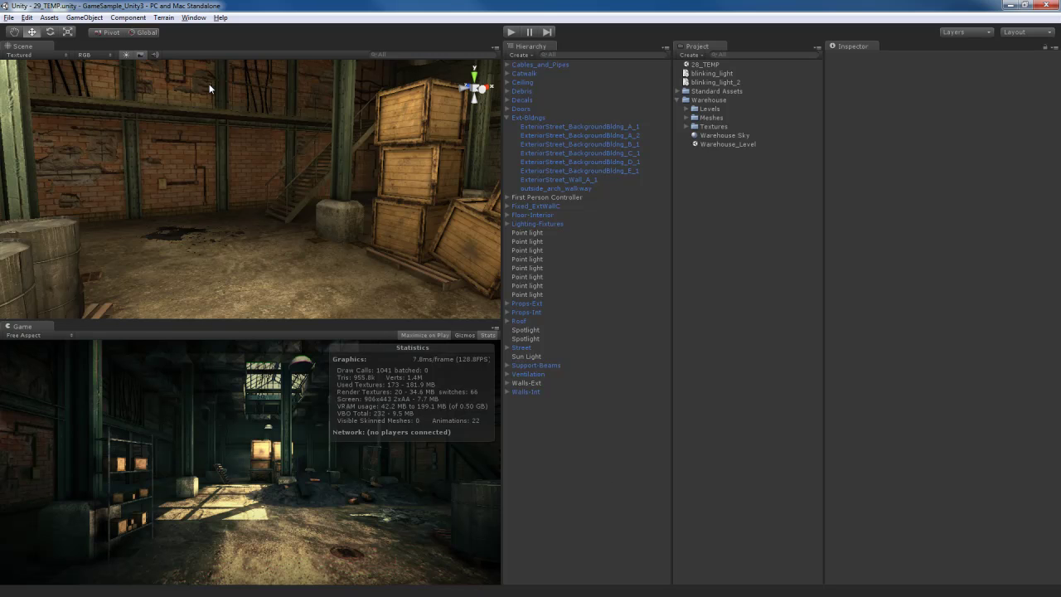
- Open the Profiler from the Window menu, move it up and left, and start recording
click(196, 18)
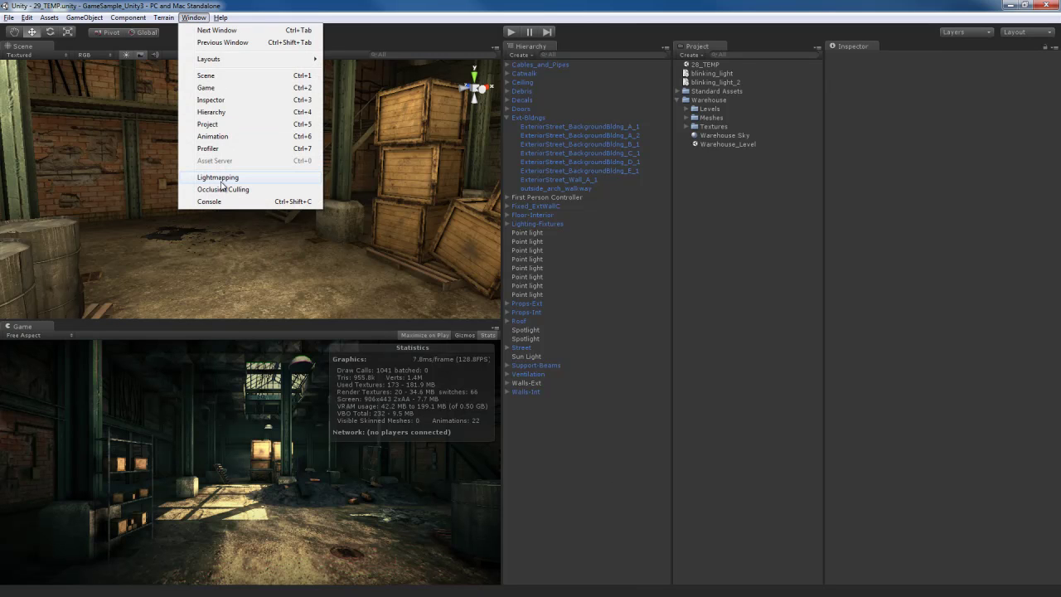
click(214, 148)
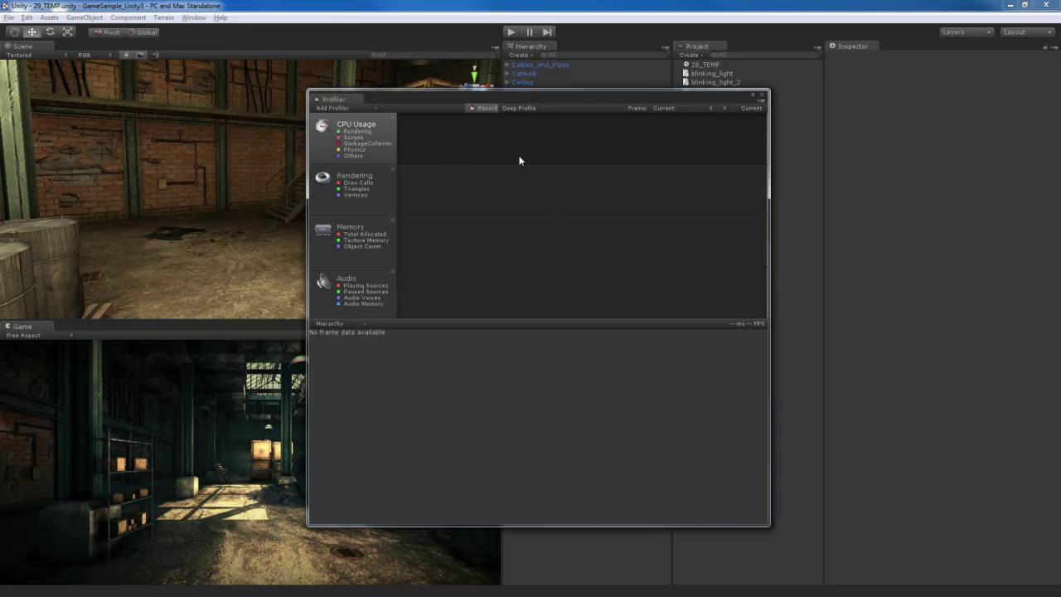
drag(519, 97, 446, 76)
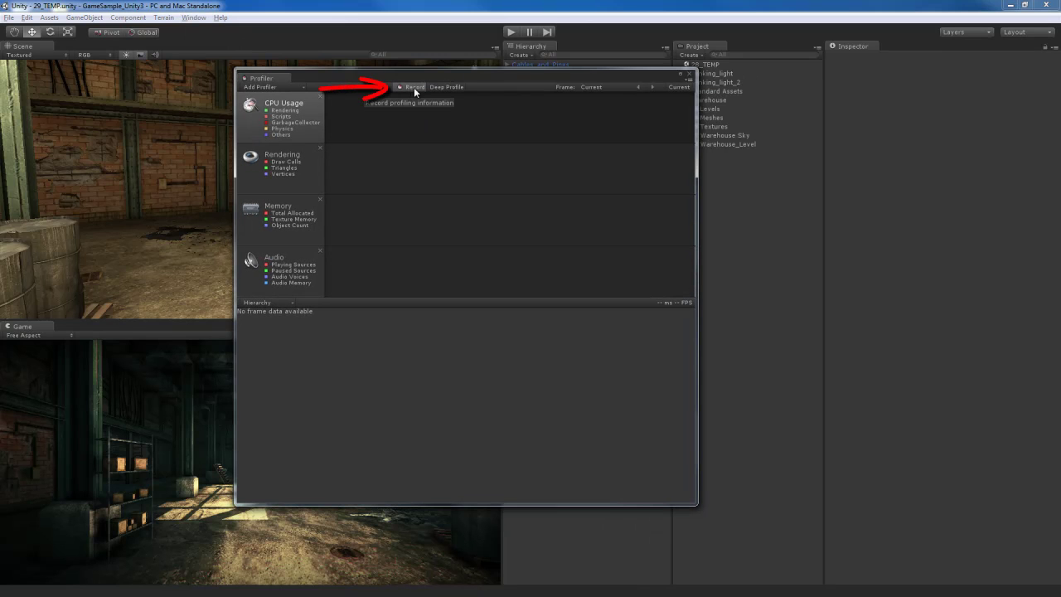
click(413, 87)
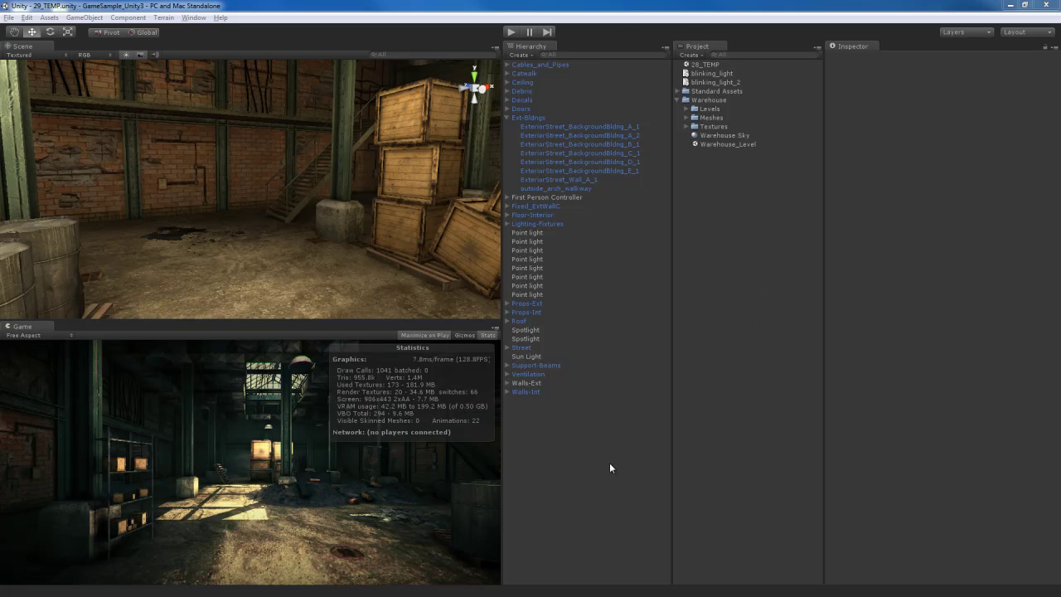
- Play the warehouse scene full-screen, dropping to about 32.1 FPS with 1040 draw calls
click(512, 32)
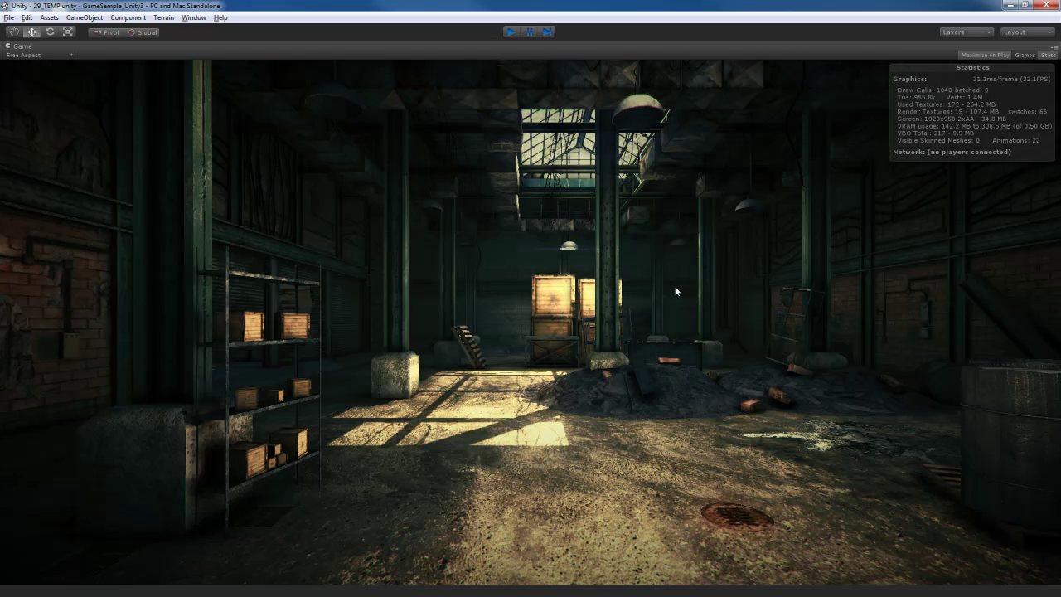
- Stop Play mode, reopen the Profiler with Ctrl+7, and scrub through recorded frames
key(ctrl+p)
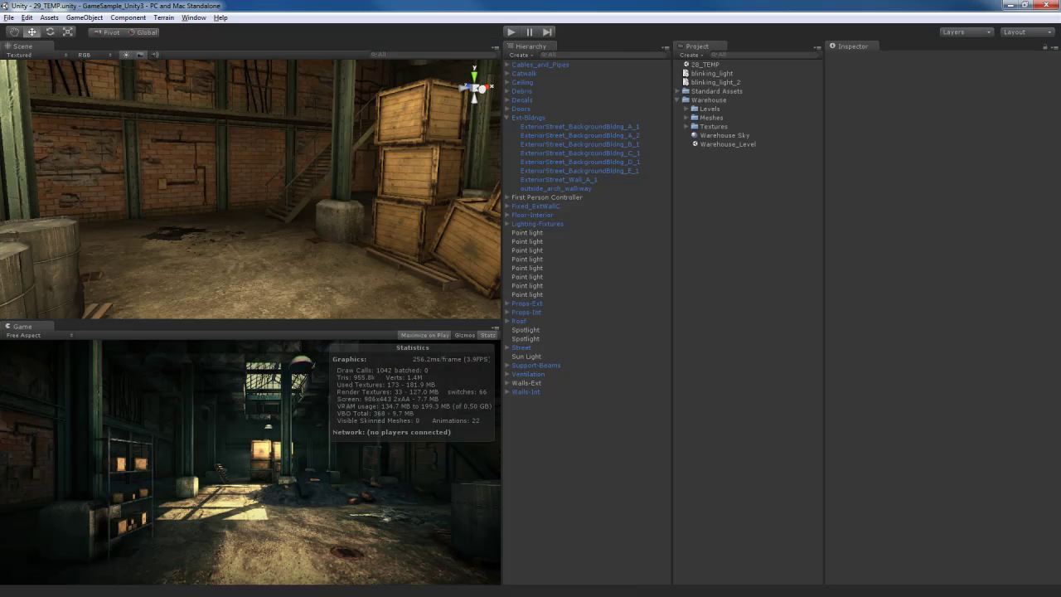
key(ctrl+7)
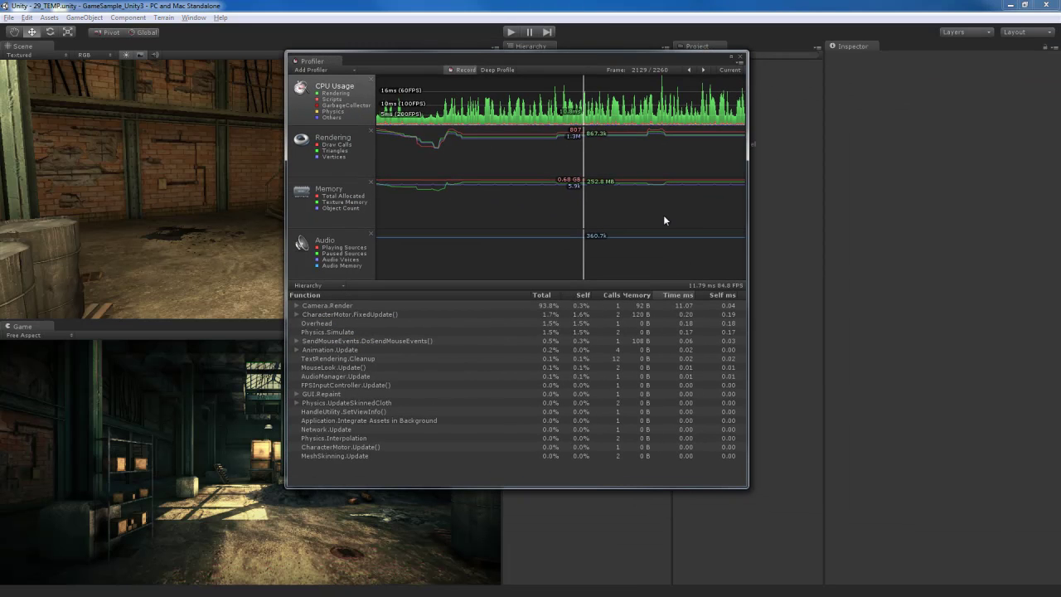
mouse_move(595, 154)
mouse_down()
mouse_move(450, 157)
mouse_move(688, 160)
mouse_move(566, 159)
mouse_up()
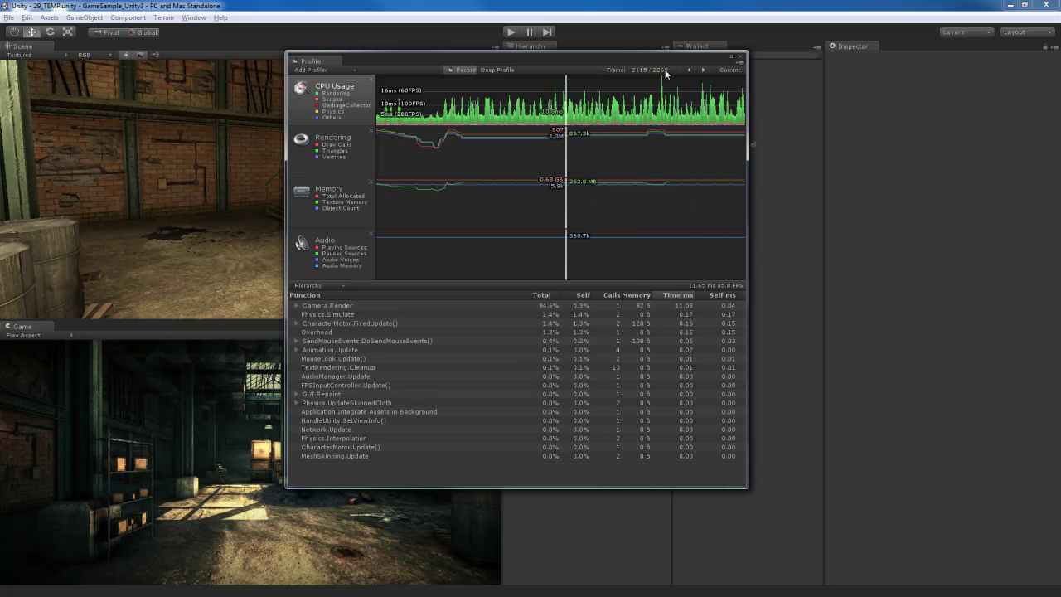
mouse_move(570, 189)
mouse_down()
mouse_move(722, 205)
mouse_move(398, 215)
mouse_up()
- Move the Profiler to the upper left, enlarge and widen it, and scrub back to earlier frames
drag(532, 67, 328, 35)
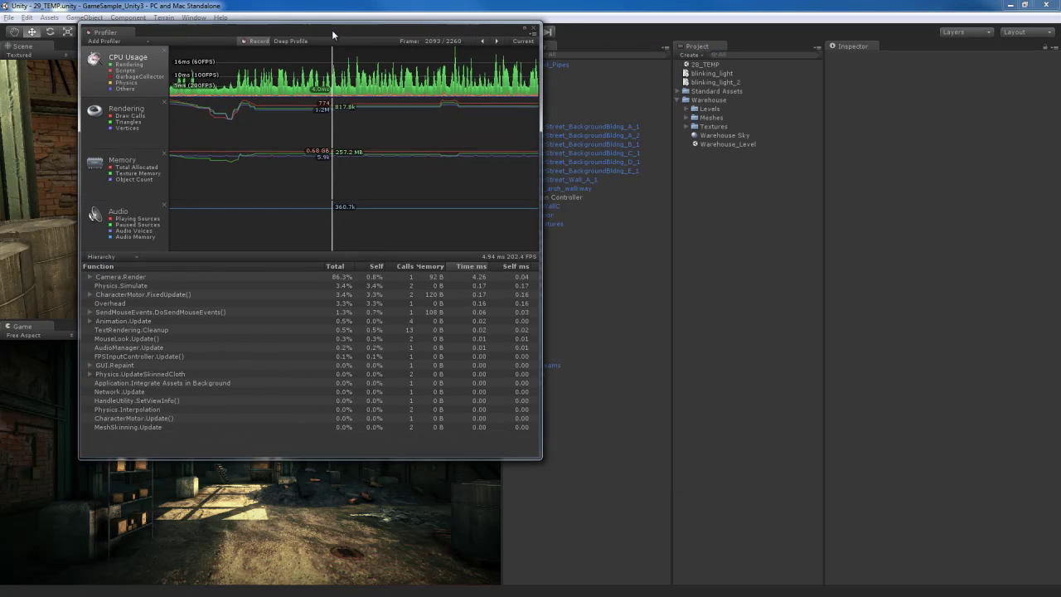
mouse_move(543, 460)
mouse_down()
mouse_move(813, 557)
mouse_move(937, 562)
mouse_up()
mouse_move(336, 279)
mouse_down()
mouse_move(189, 279)
mouse_move(531, 274)
mouse_up()
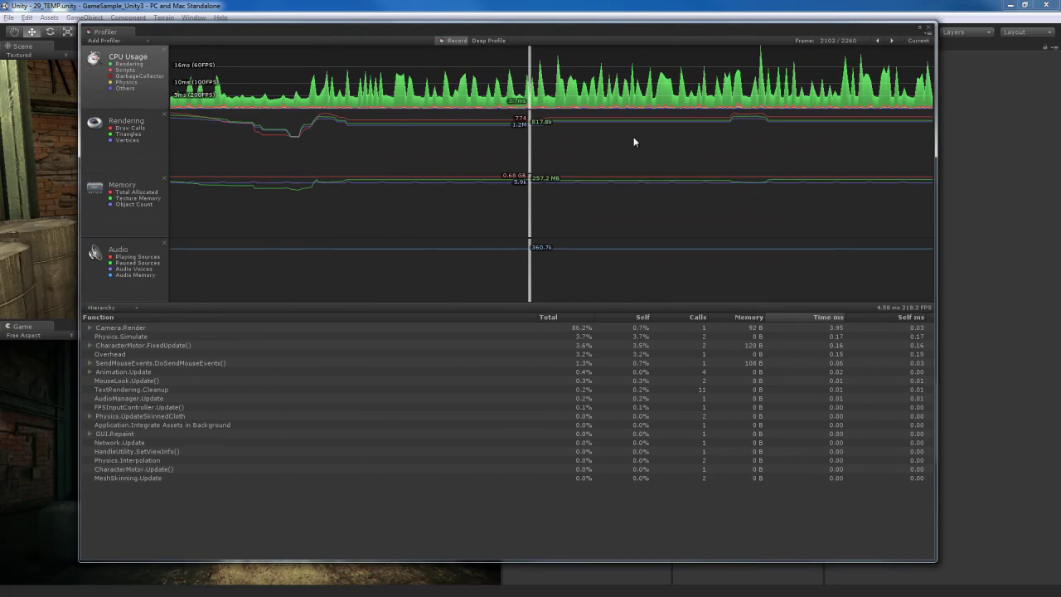
drag(534, 267, 525, 268)
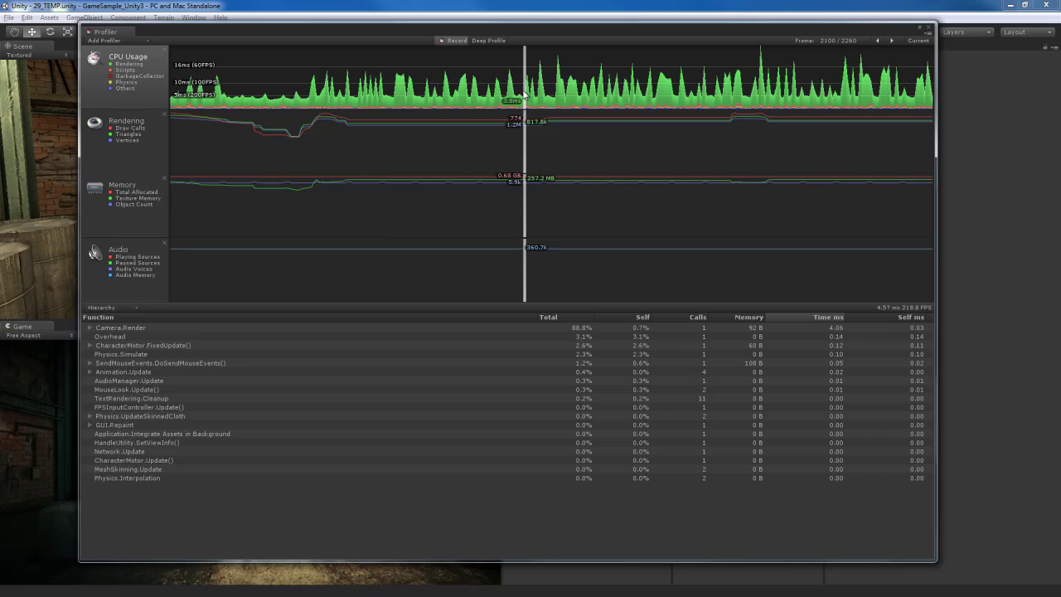
mouse_move(529, 158)
mouse_down()
mouse_move(424, 159)
mouse_move(531, 166)
mouse_move(469, 163)
mouse_up()
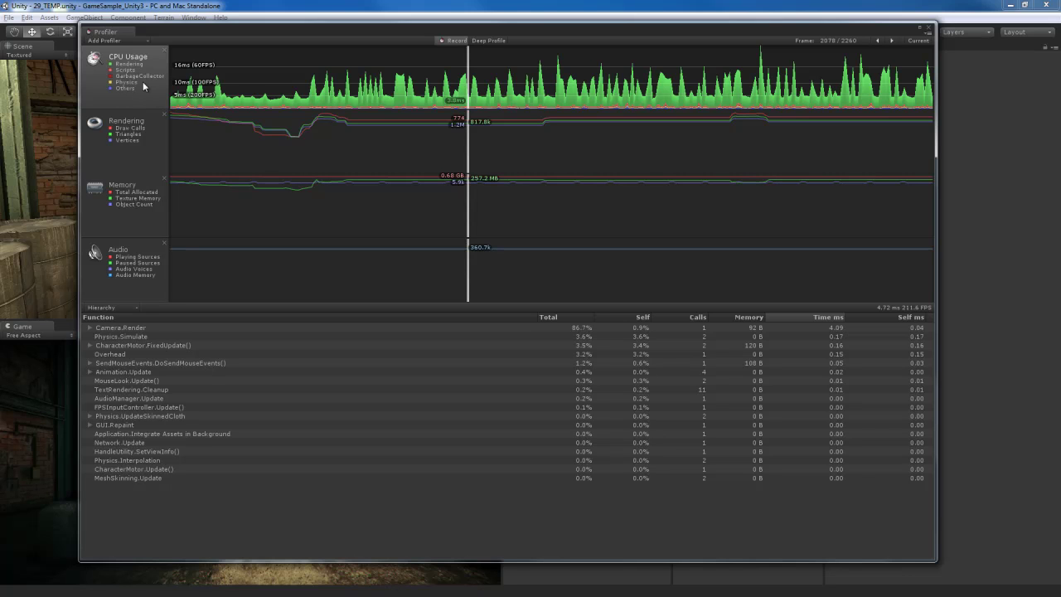
- Scrub the Profiler timeline across frames 2072, 2045, 2033, 2055 and 2030
click(453, 179)
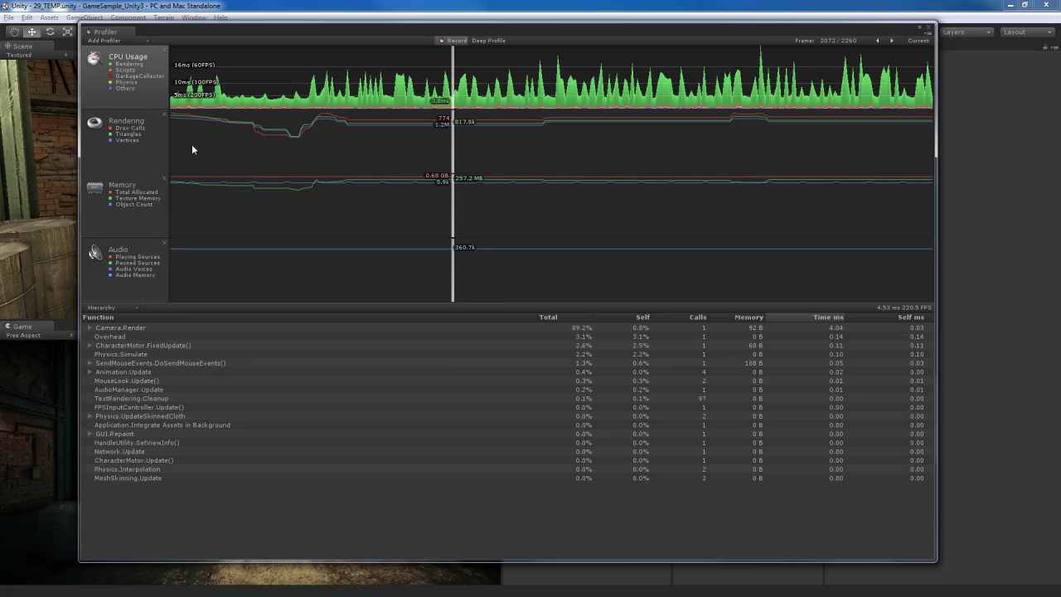
mouse_move(455, 153)
mouse_down()
mouse_move(174, 152)
mouse_move(874, 163)
mouse_move(485, 161)
mouse_move(684, 156)
mouse_move(581, 150)
mouse_move(573, 124)
mouse_move(722, 147)
mouse_move(738, 160)
mouse_move(635, 174)
mouse_move(588, 166)
mouse_up()
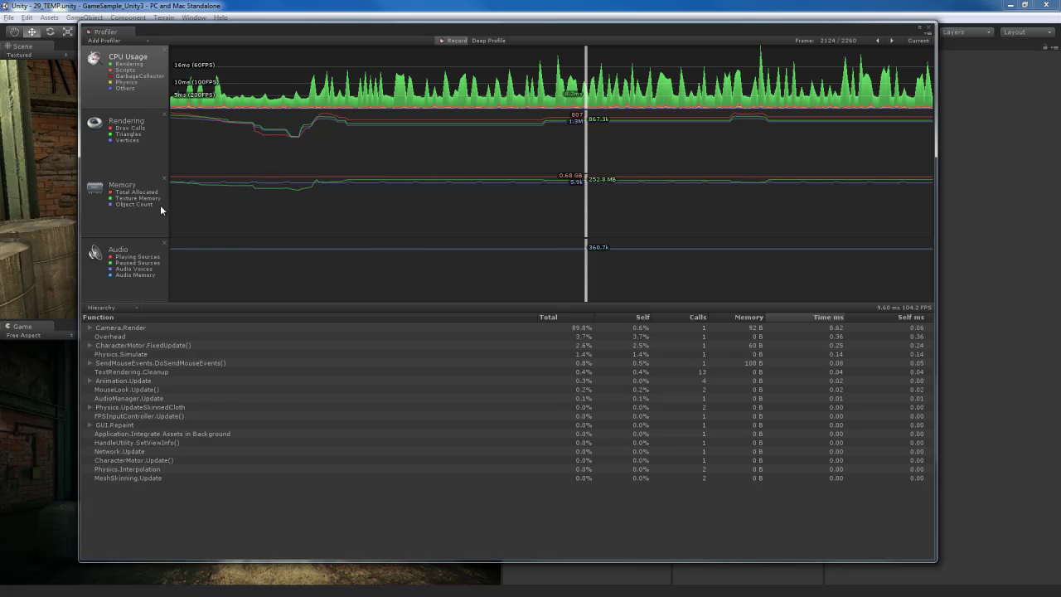
drag(580, 230, 383, 230)
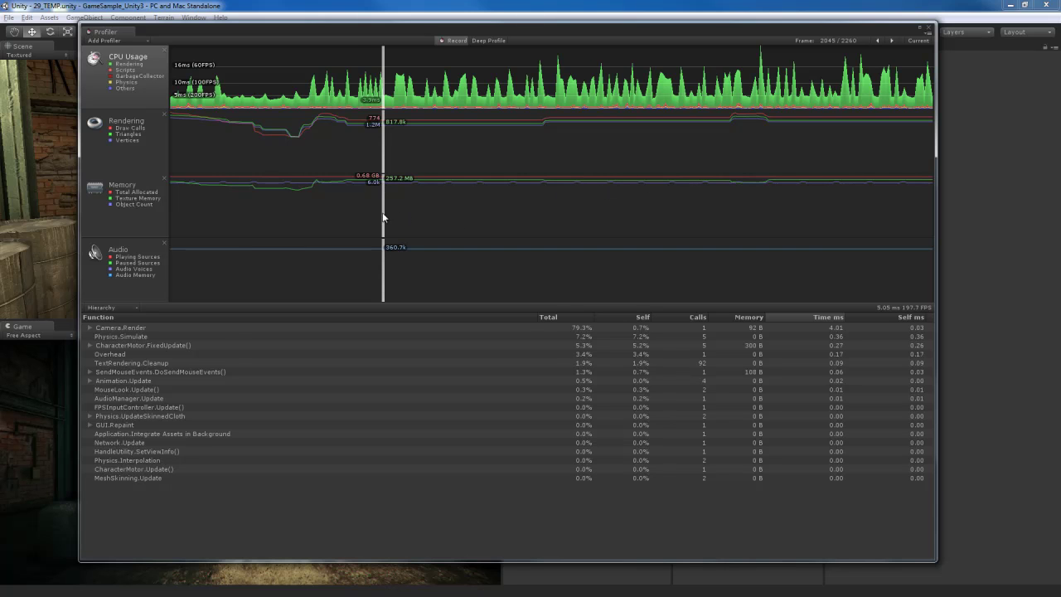
drag(382, 217, 354, 221)
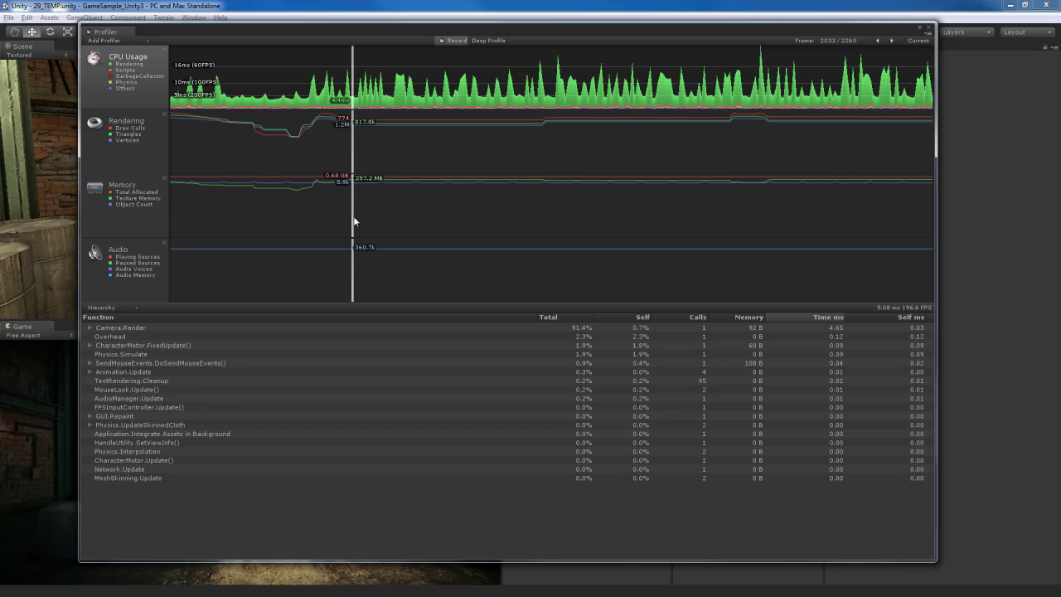
drag(354, 222, 409, 222)
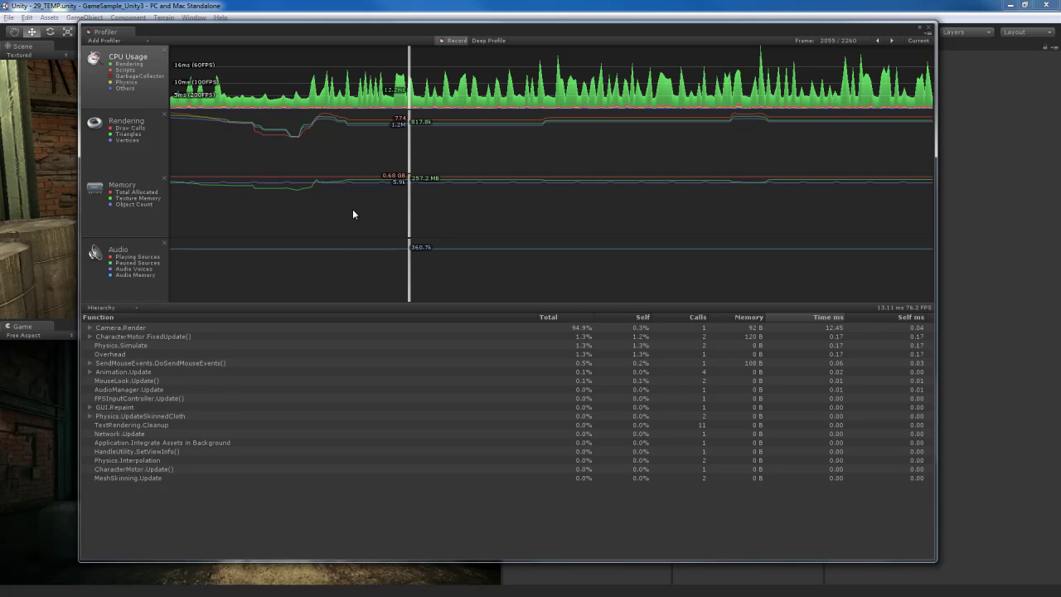
mouse_move(407, 229)
mouse_down()
mouse_move(345, 231)
mouse_move(386, 230)
mouse_up()
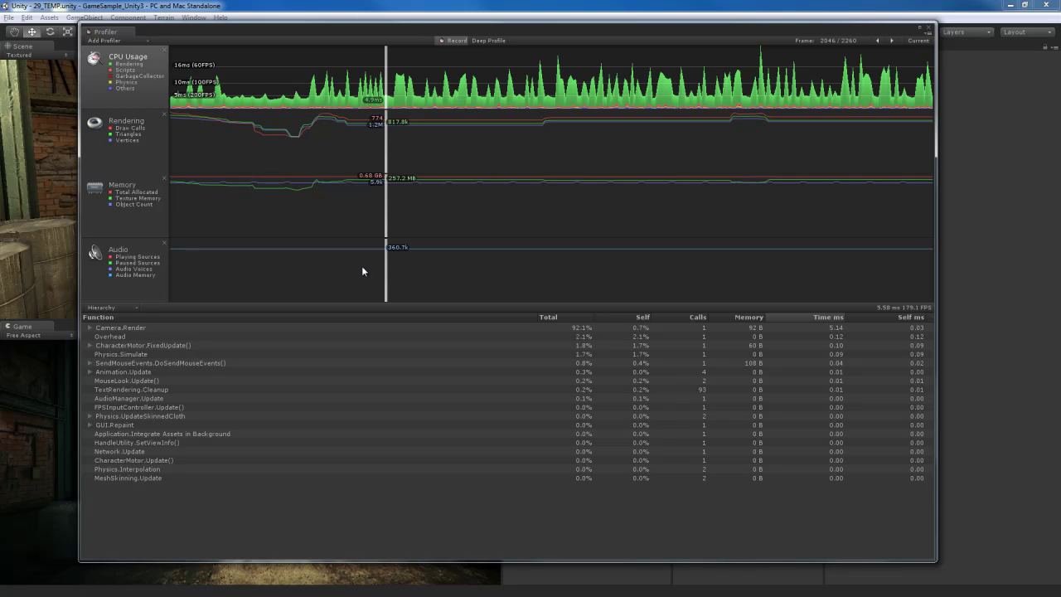
click(296, 275)
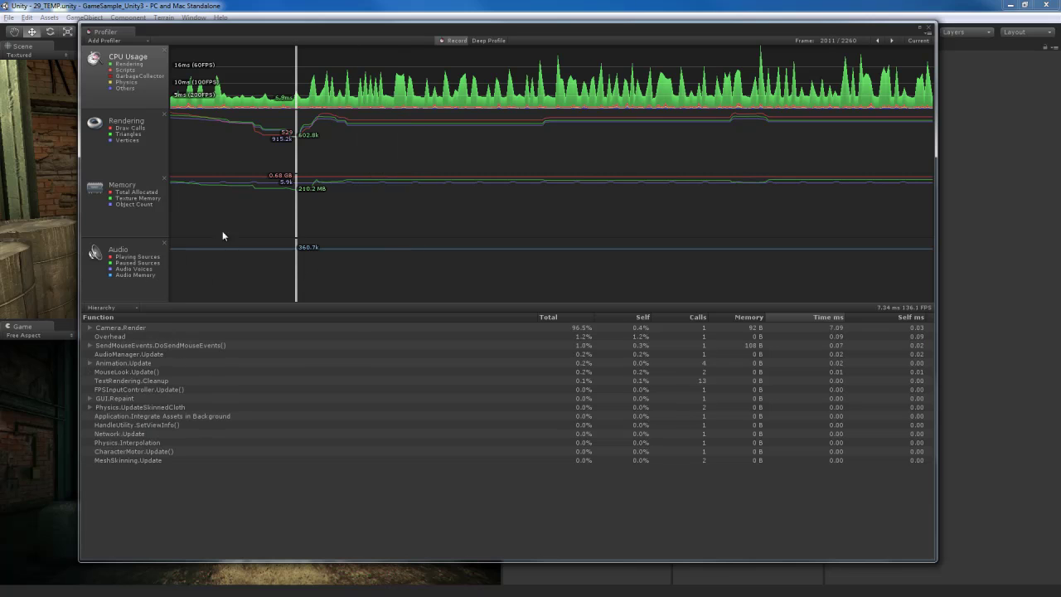
click(133, 143)
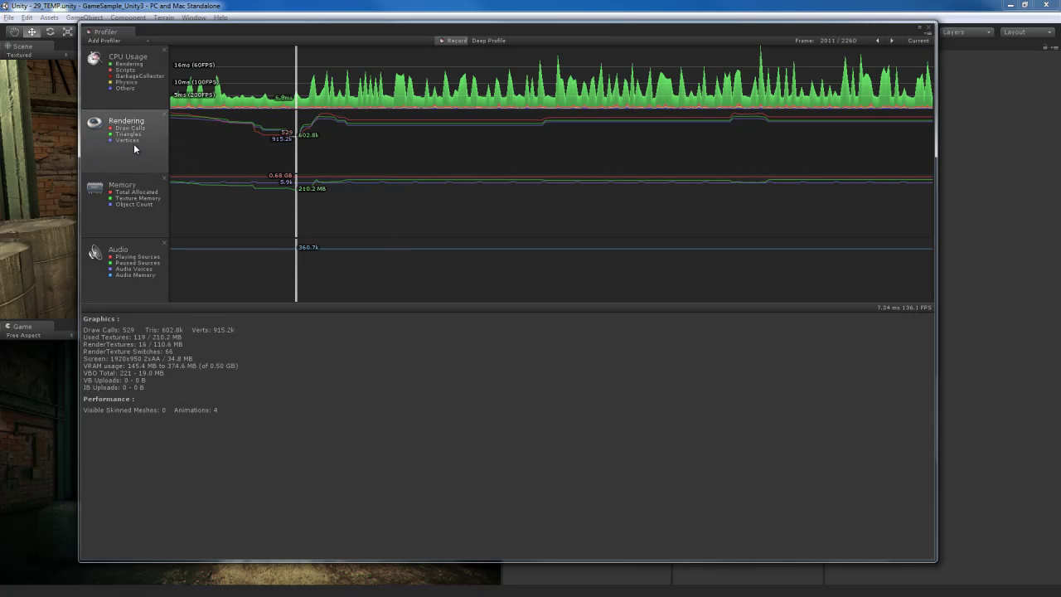
click(133, 209)
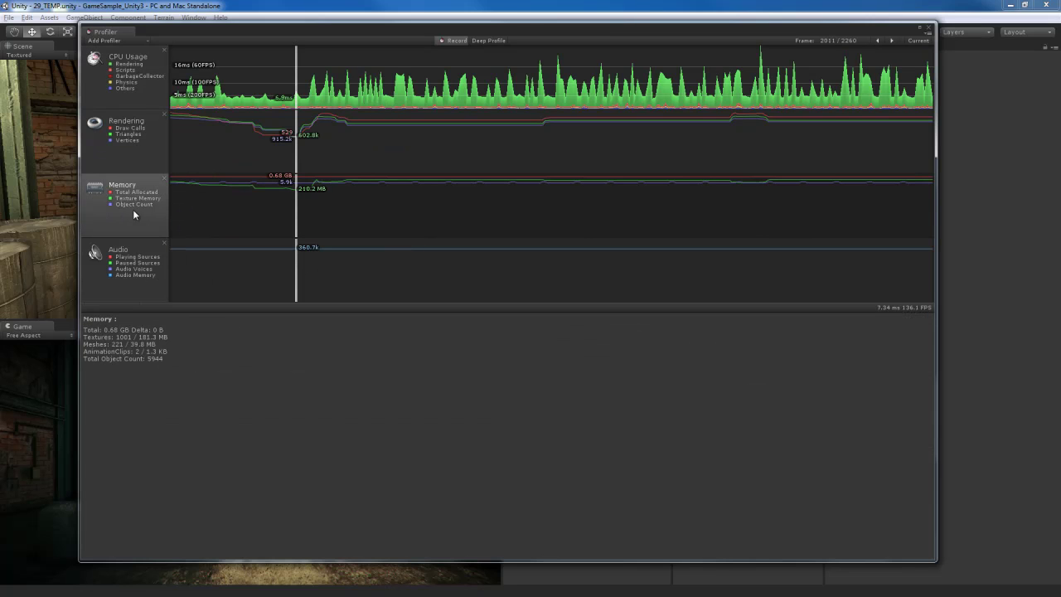
click(140, 66)
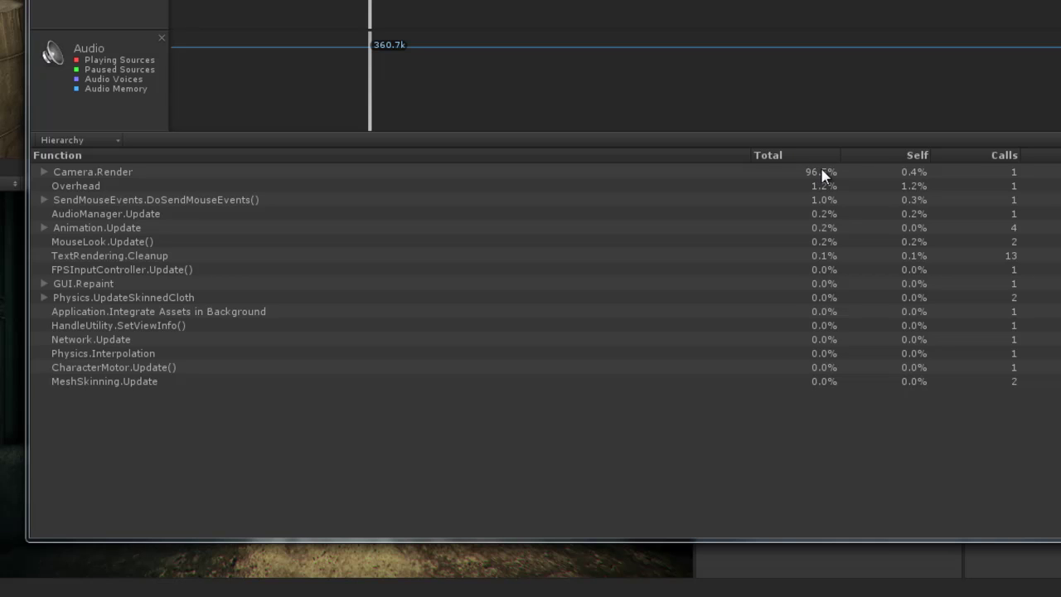
- Expand Camera.Render and Drawing, and inspect Render.OpaqueGeometry and Camera.RenderSkybox costs
click(43, 171)
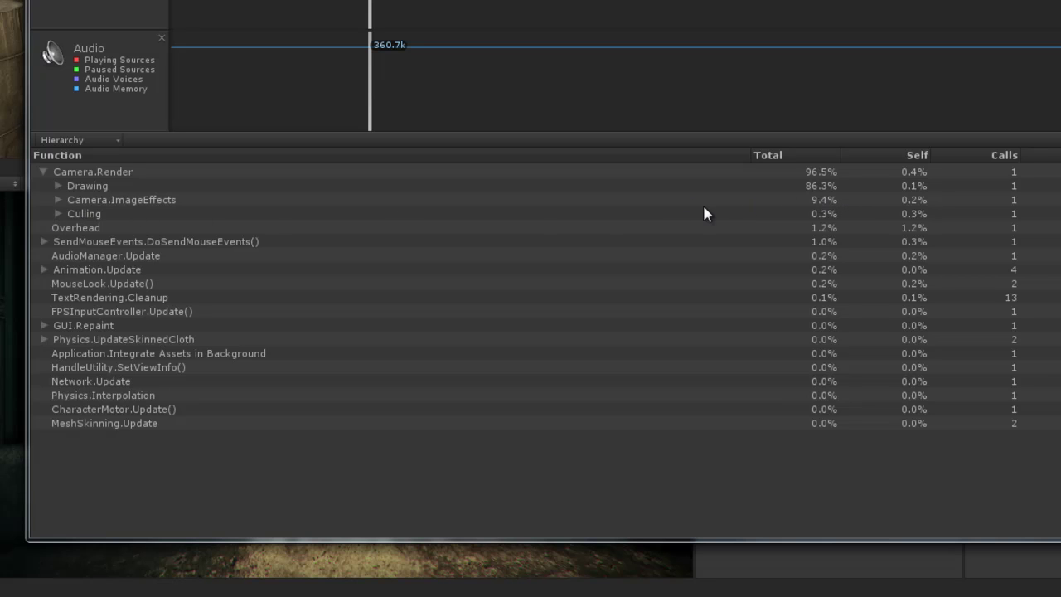
click(57, 187)
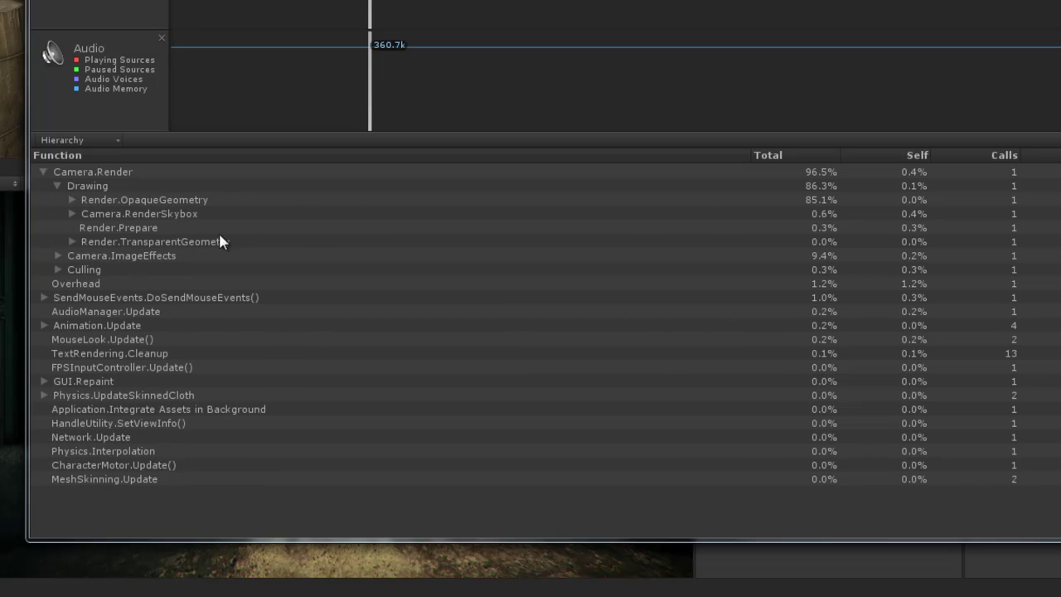
click(171, 202)
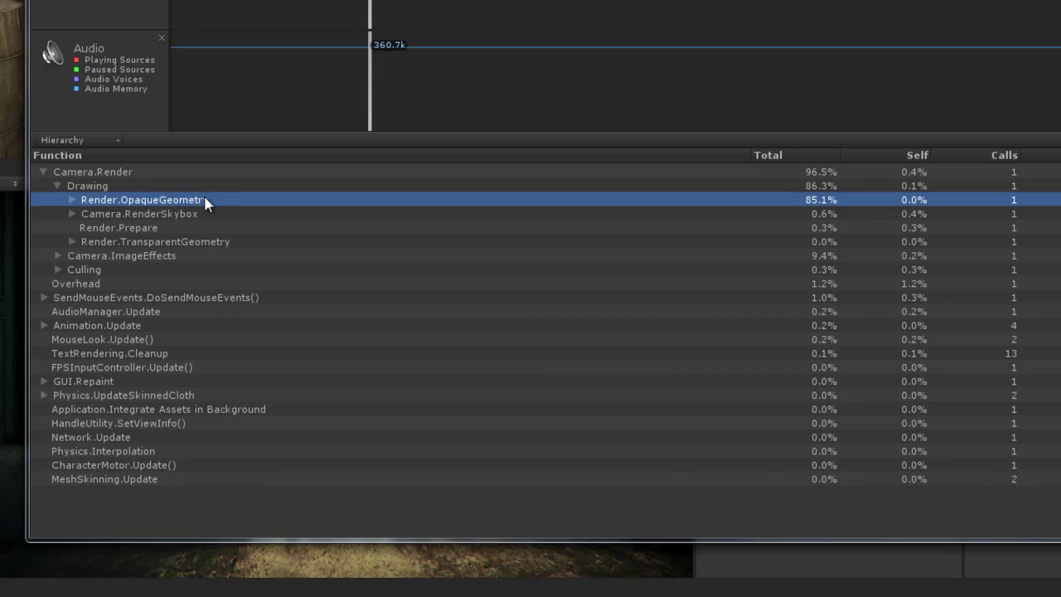
click(174, 214)
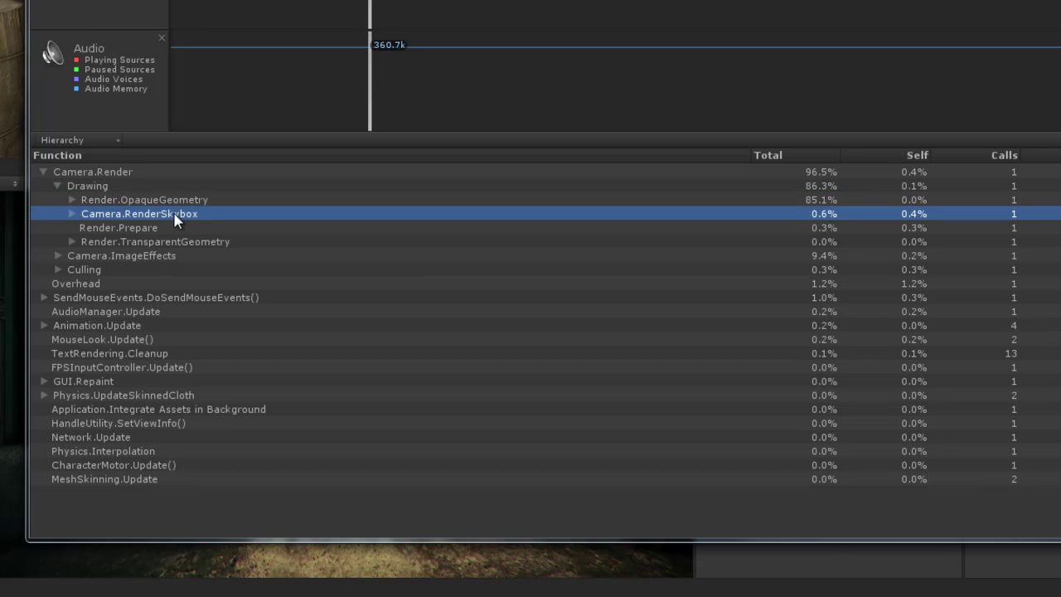
- Expand Render.OpaqueGeometry and compare the LightPass, FinalPass and GeometryPass prepass timings
click(72, 200)
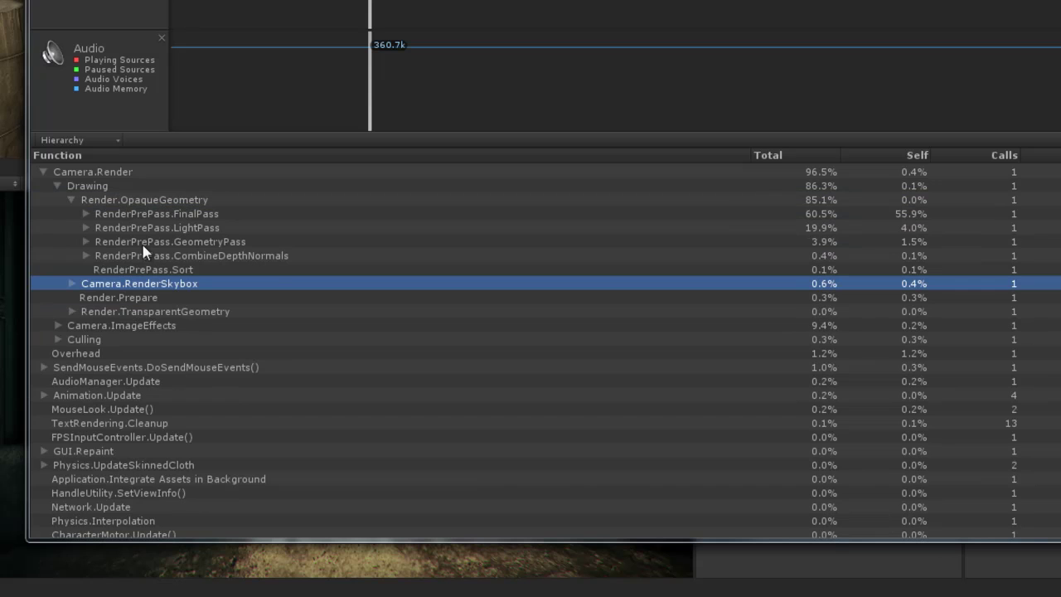
click(187, 228)
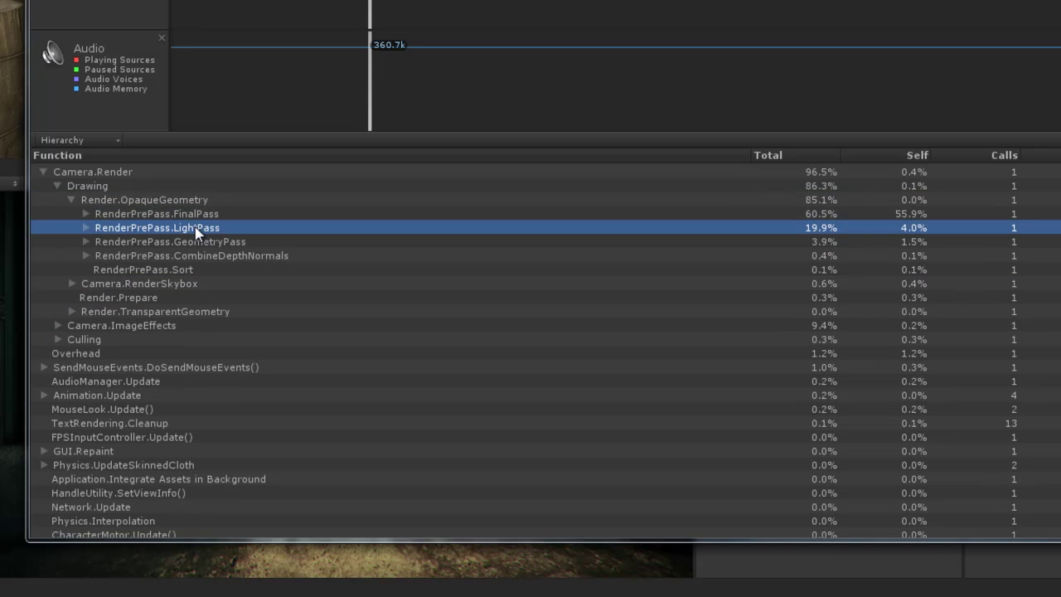
click(198, 214)
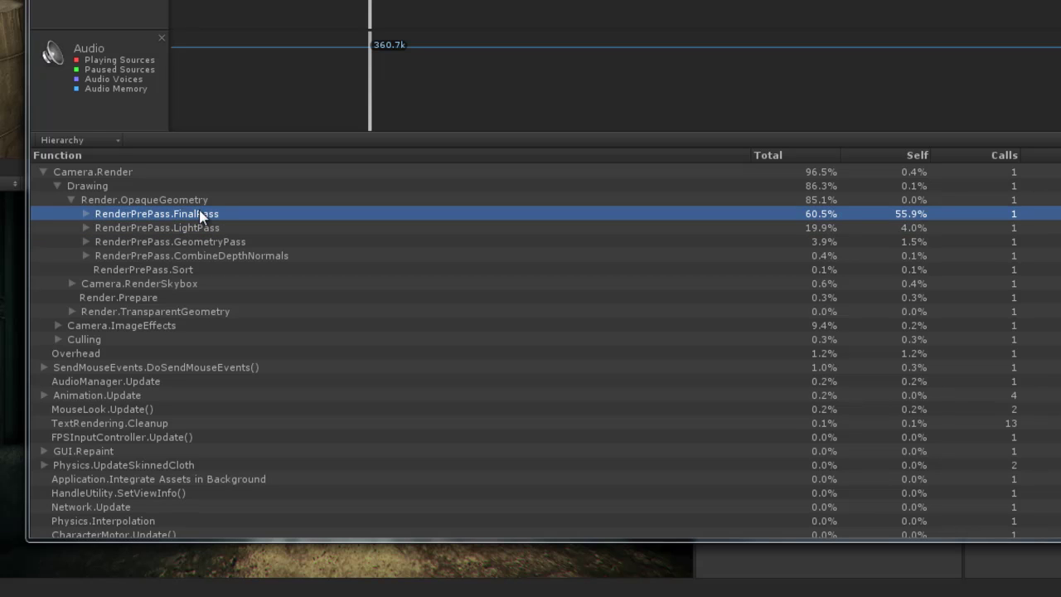
click(211, 243)
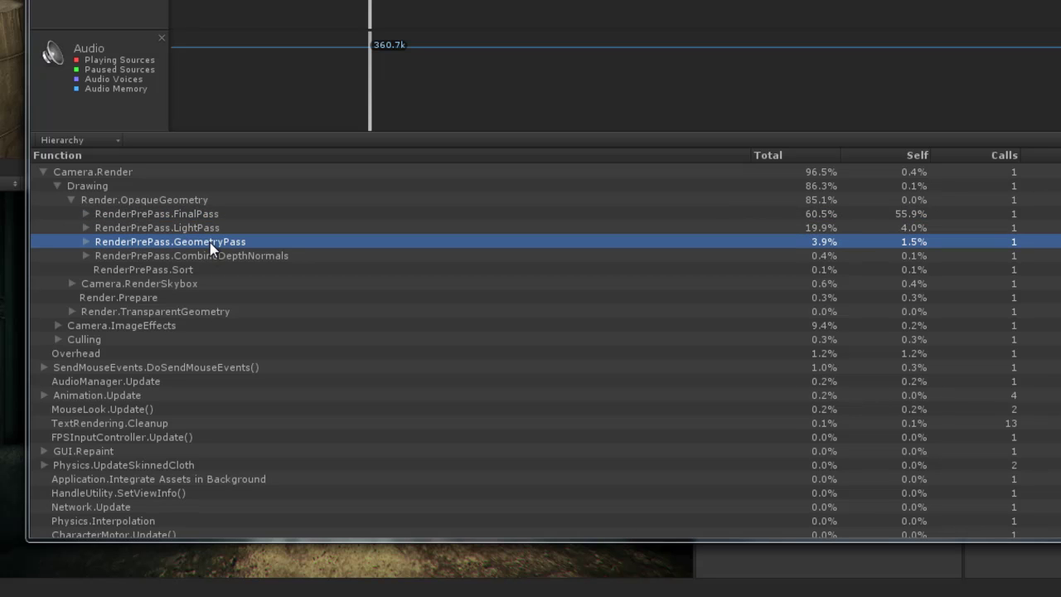
- Collapse the Drawing breakdown and show rendering statistics: 529 draw calls, 602.8k tris
click(72, 200)
click(58, 186)
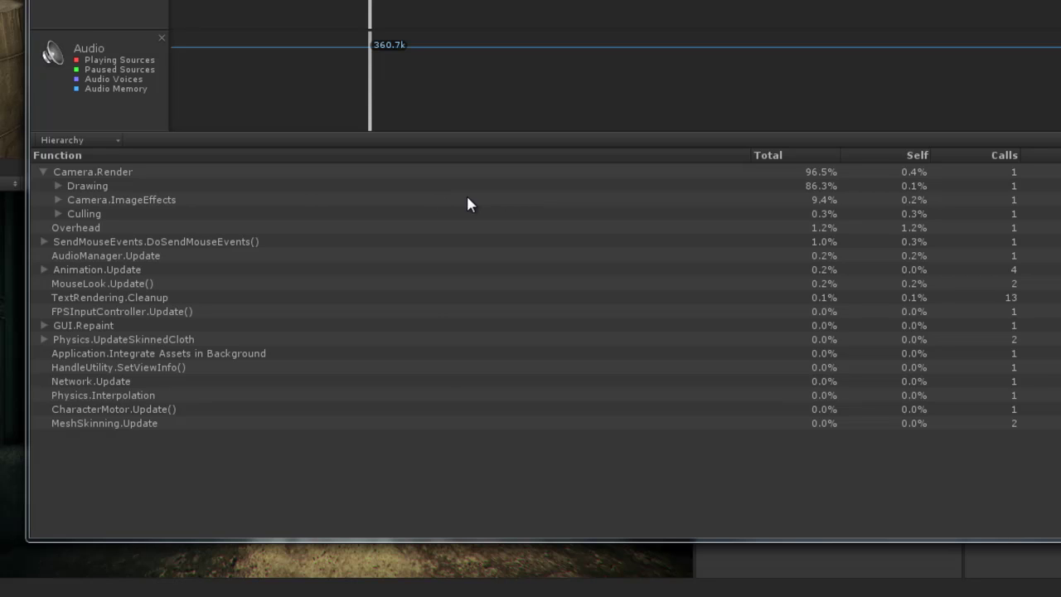
click(91, 13)
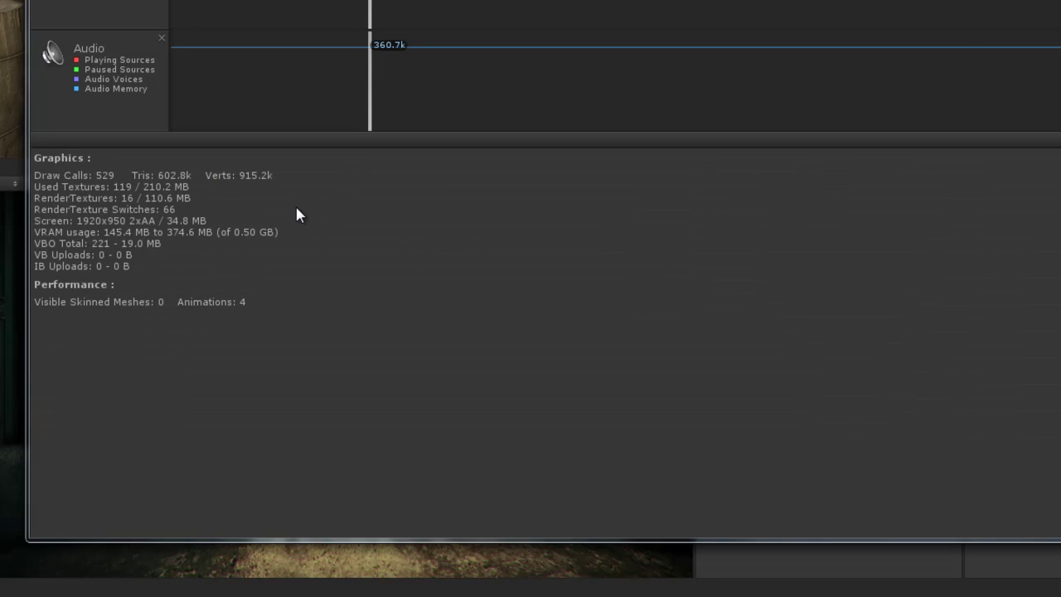
- Show memory statistics and compare several frames, ending on frame 2044 at 0.68 GB total
click(91, 13)
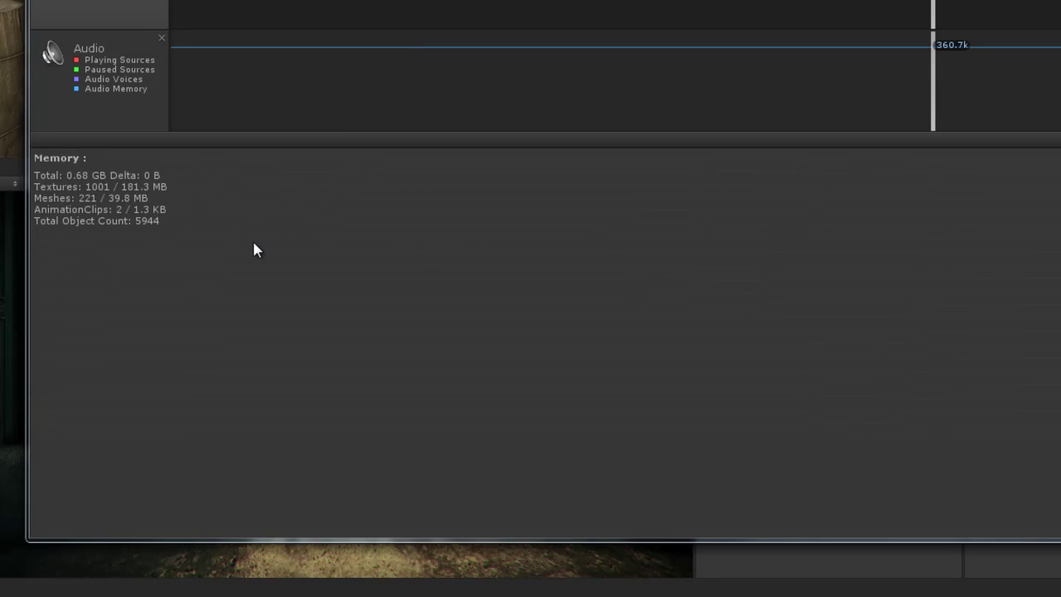
mouse_move(786, 48)
mouse_down()
mouse_move(339, 24)
mouse_move(379, 33)
mouse_up()
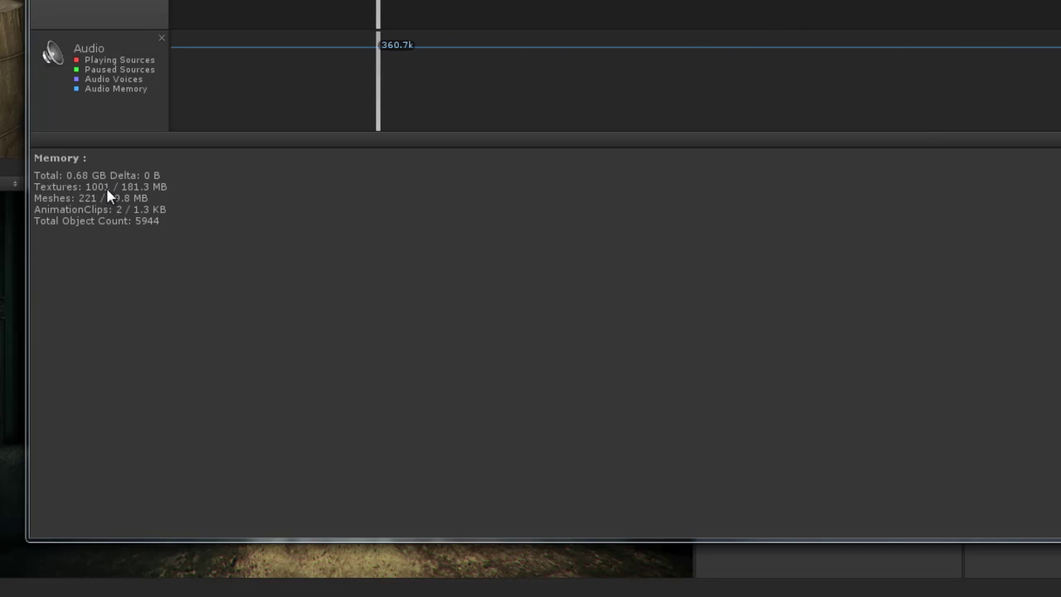
click(389, 121)
click(746, 108)
click(450, 99)
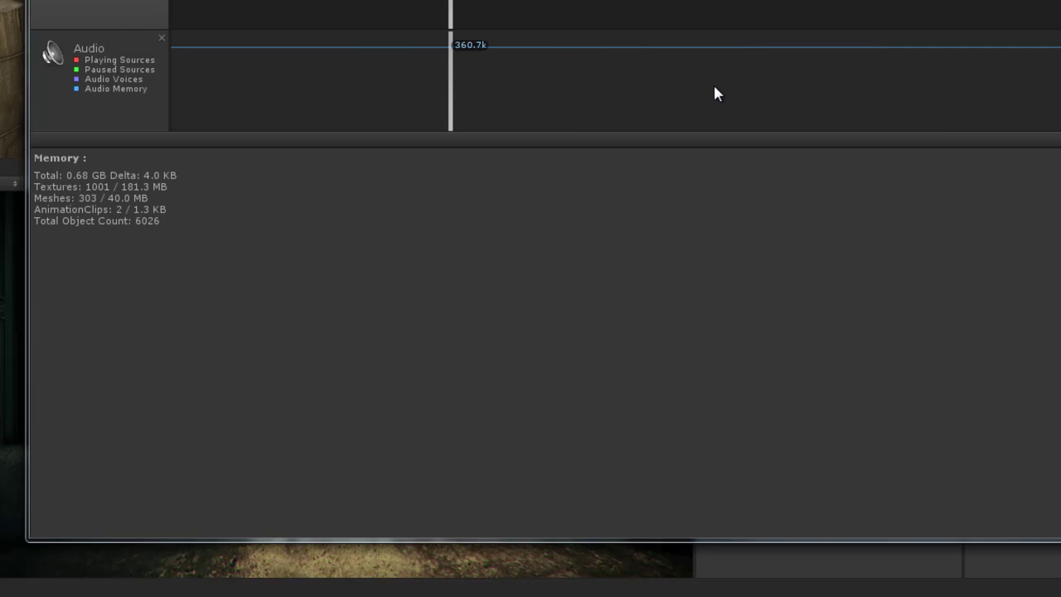
mouse_move(630, 9)
mouse_down()
mouse_move(756, 7)
mouse_move(414, 8)
mouse_move(608, 9)
mouse_move(503, 8)
mouse_up()
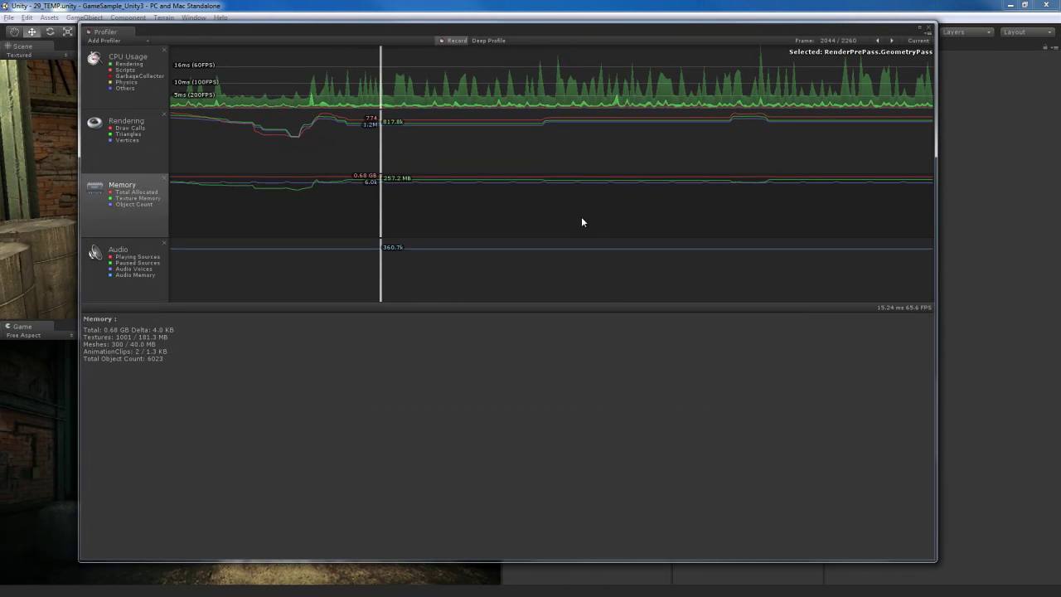
- Close the floating Profiler and orbit the Scene view toward the back wall, stairs and a pillar
click(928, 29)
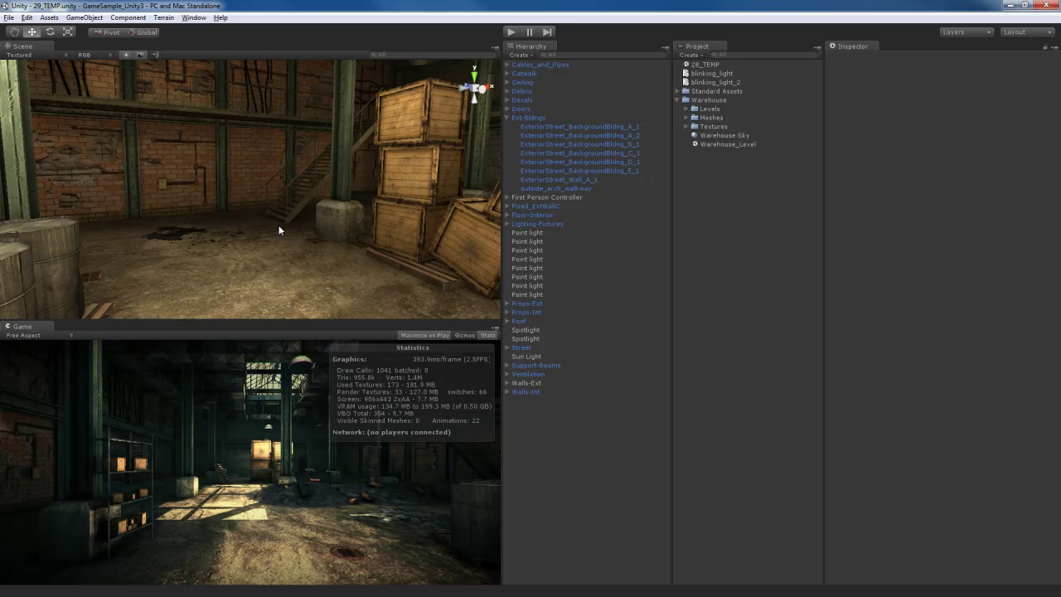
mouse_move(275, 227)
alt+mouse_down()
mouse_move(343, 217)
mouse_move(207, 220)
mouse_move(277, 224)
alt+mouse_up()
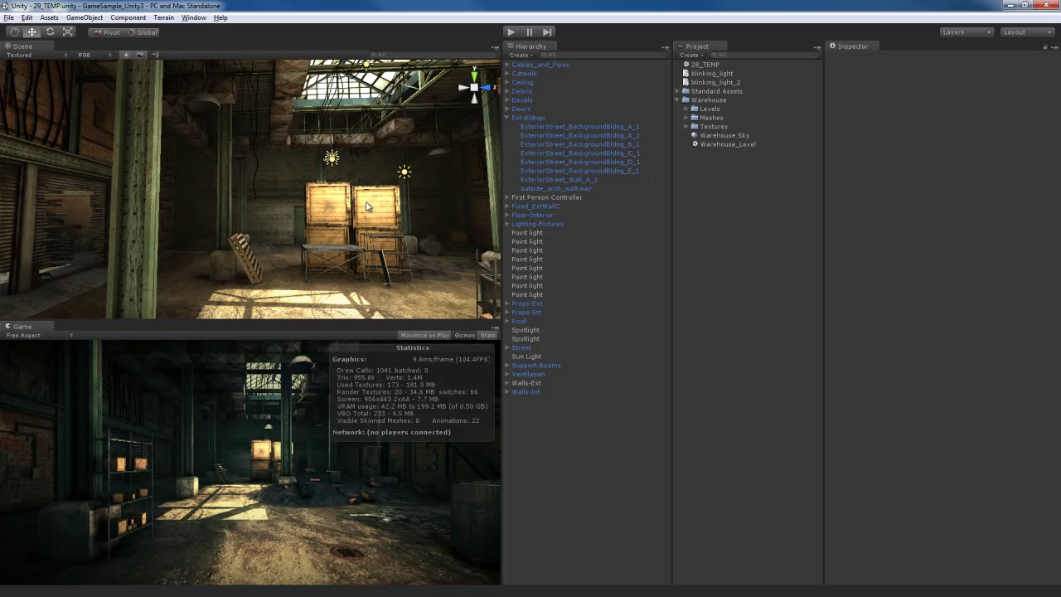
alt+drag(365, 201, 276, 248)
- Select the floor rubble pile, orbit around it, then select and frame Warehouse_DebrisBricks_A_2
click(285, 234)
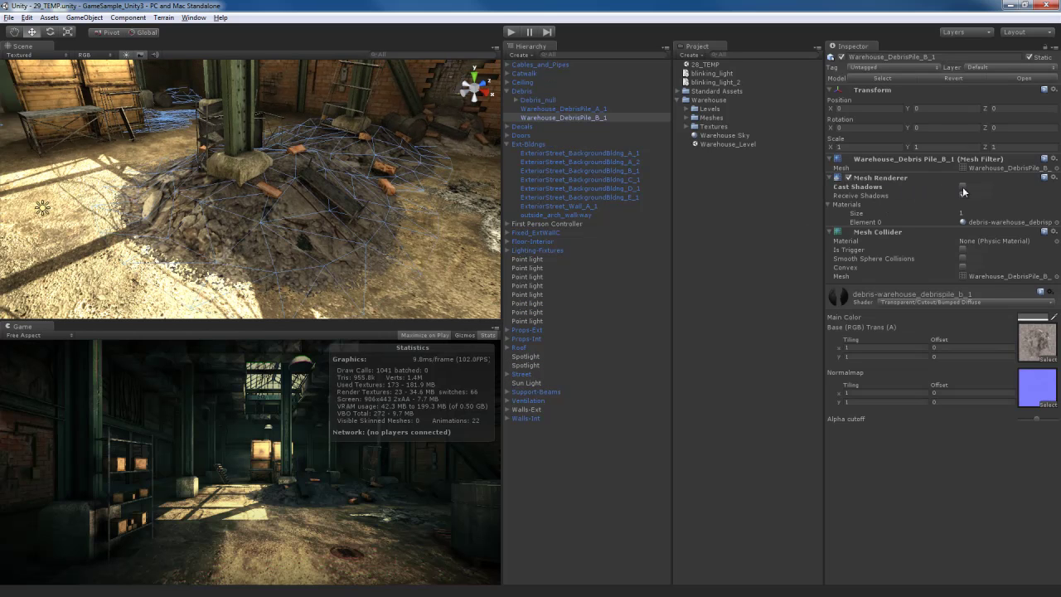
alt+drag(372, 255, 360, 237)
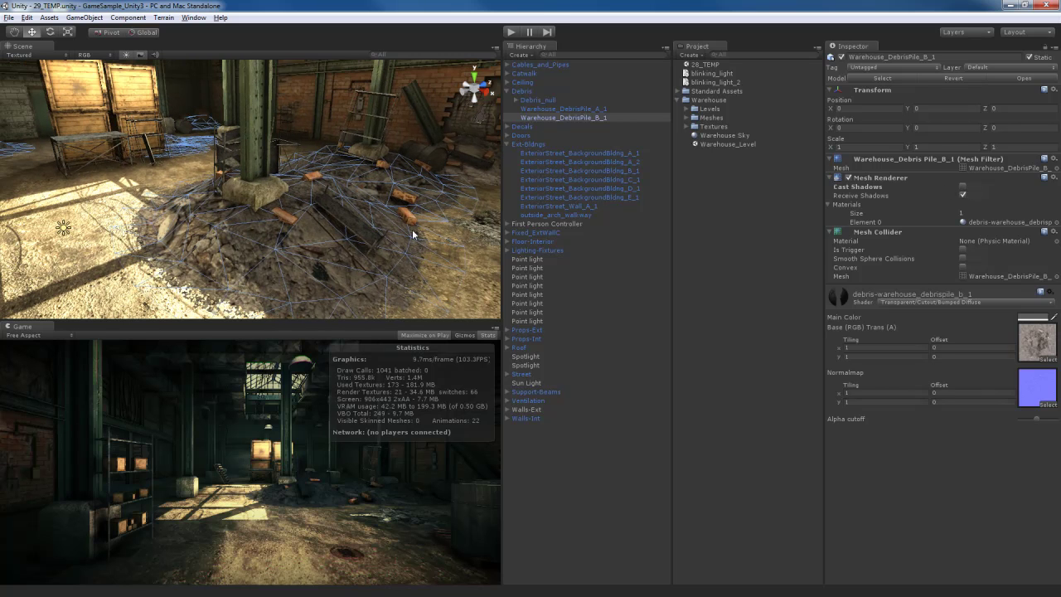
alt+drag(384, 264, 387, 251)
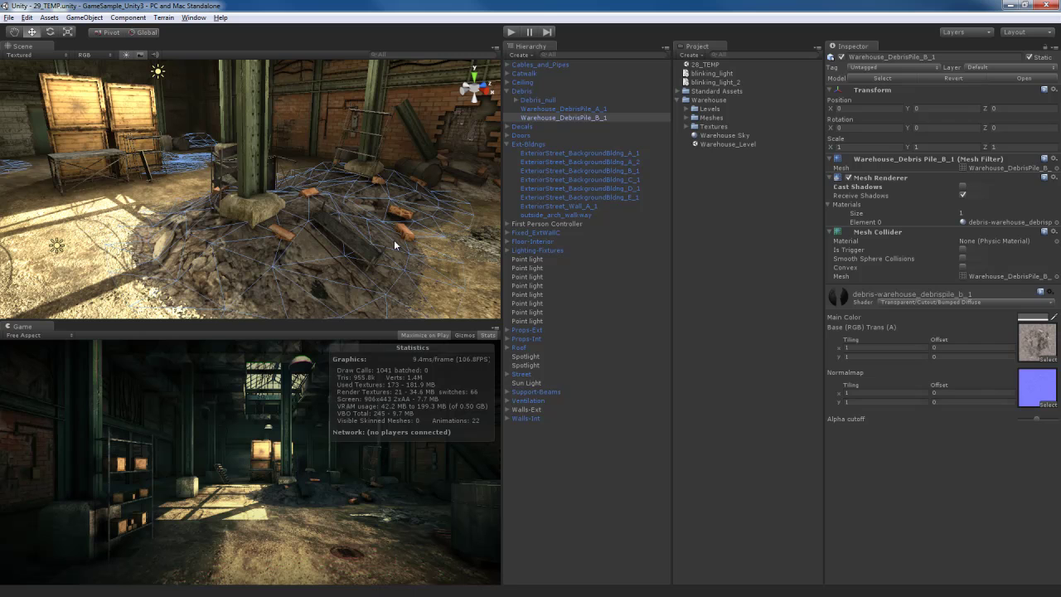
click(394, 245)
key(f)
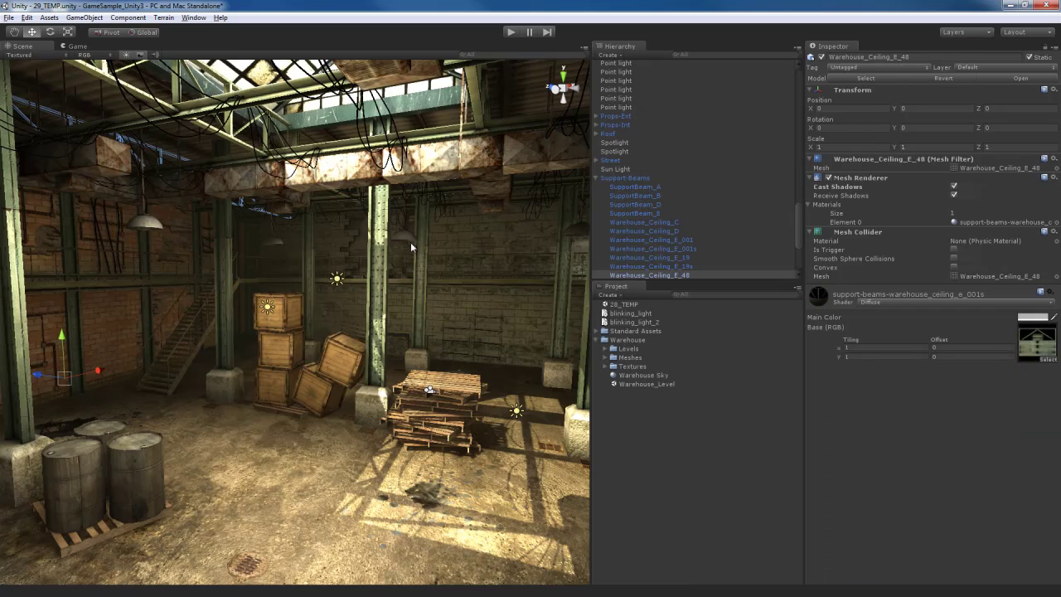
- Fly up to the ceiling and select truss Warehouse_Ceiling_E_001s, which no longer casts shadows
alt+drag(411, 242, 359, 279)
key(w)
right_drag(359, 278, 301, 237)
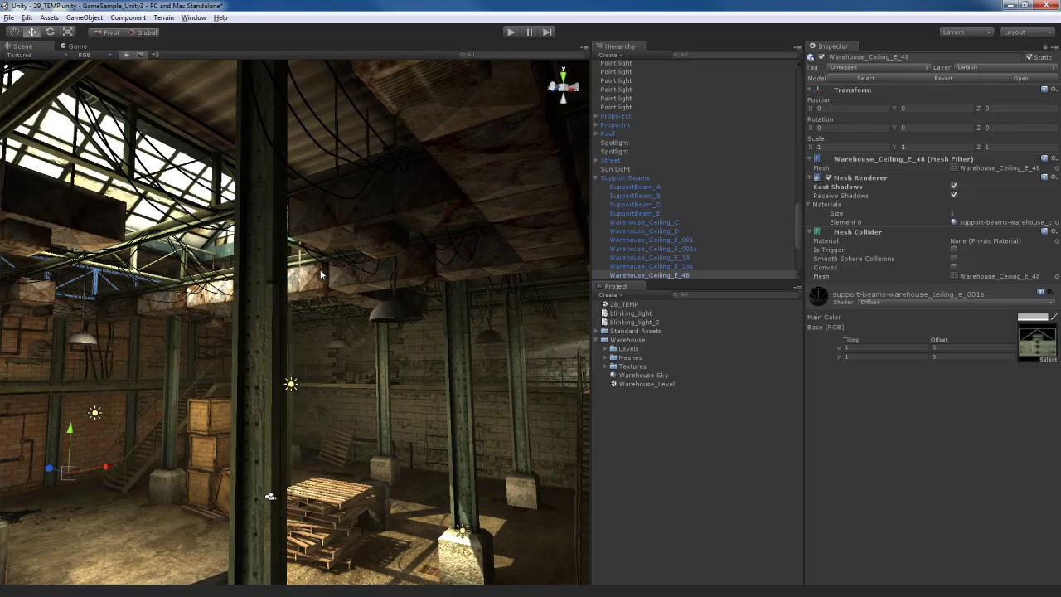
alt+drag(372, 236, 423, 351)
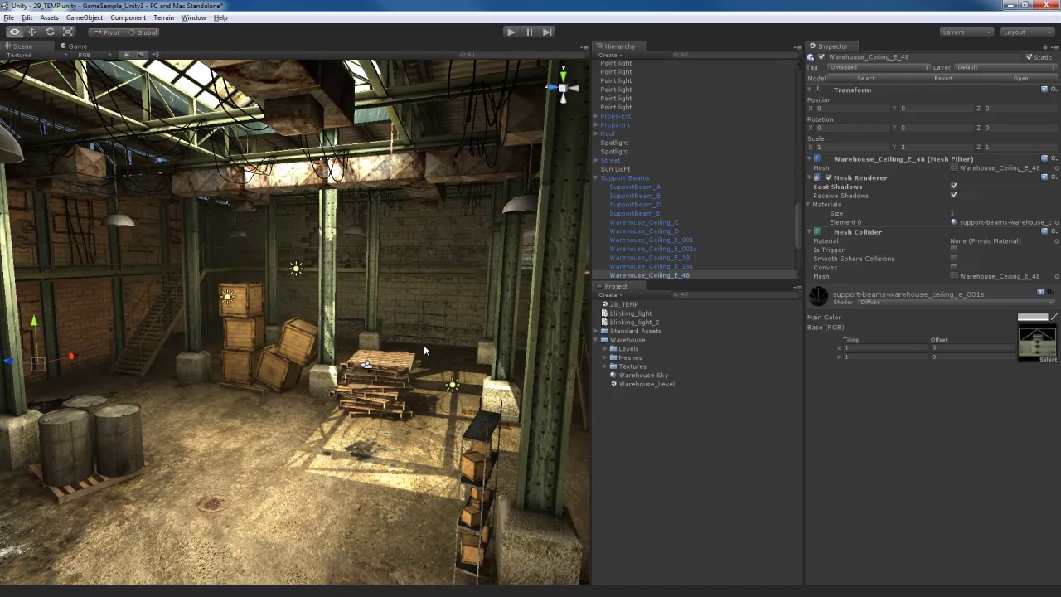
alt+drag(422, 337, 339, 306)
key(Down)
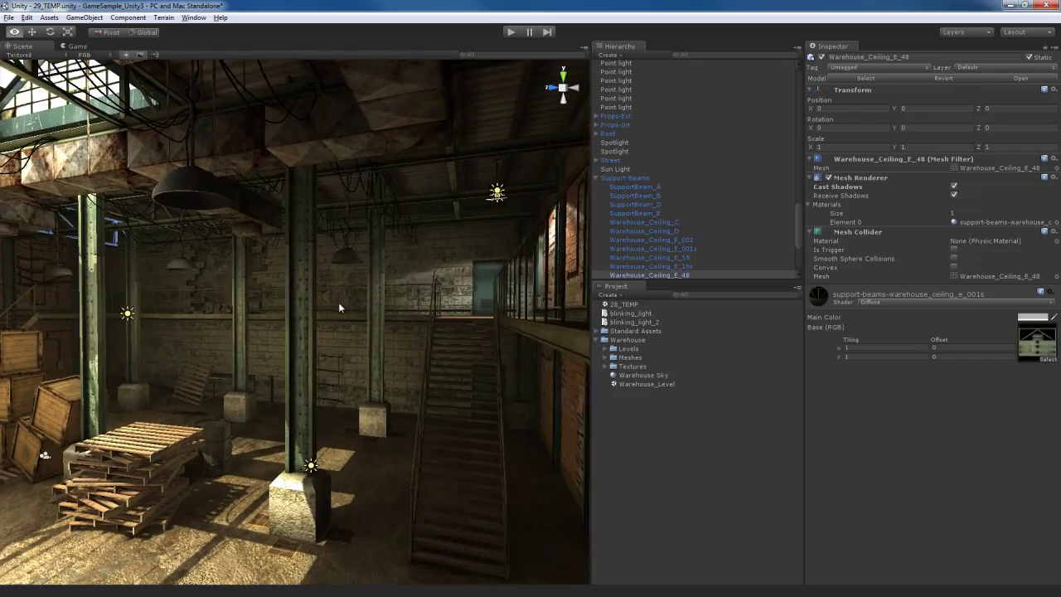
key(Down)
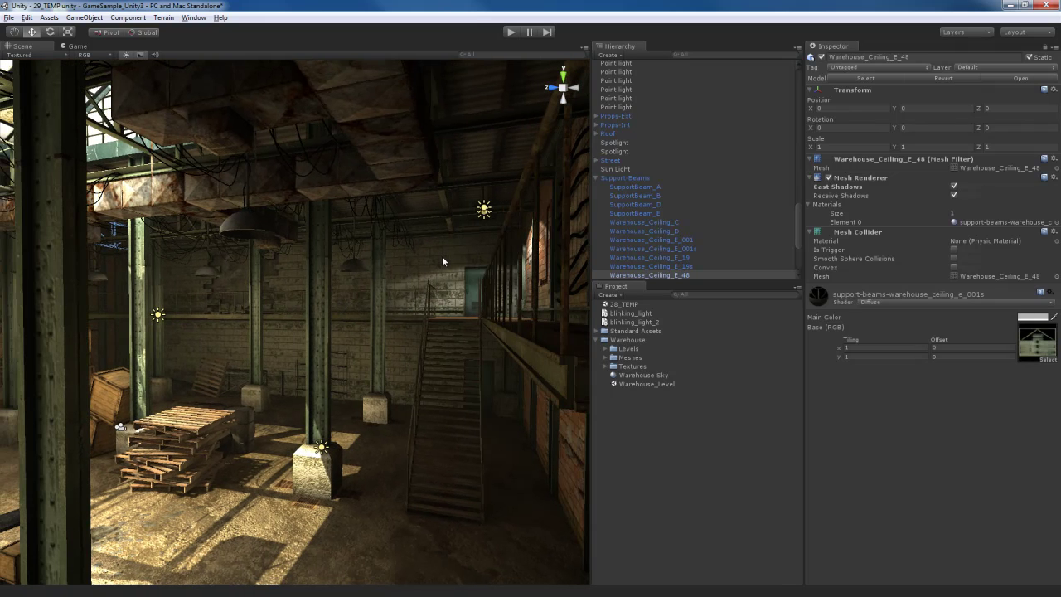
alt+drag(442, 255, 451, 338)
click(442, 212)
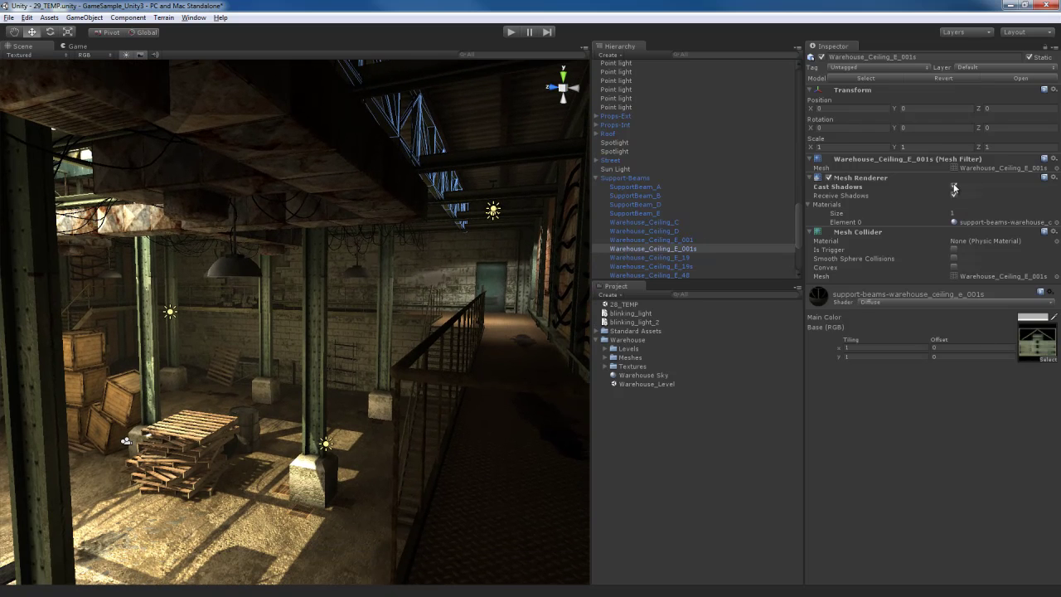
alt+drag(411, 209, 371, 181)
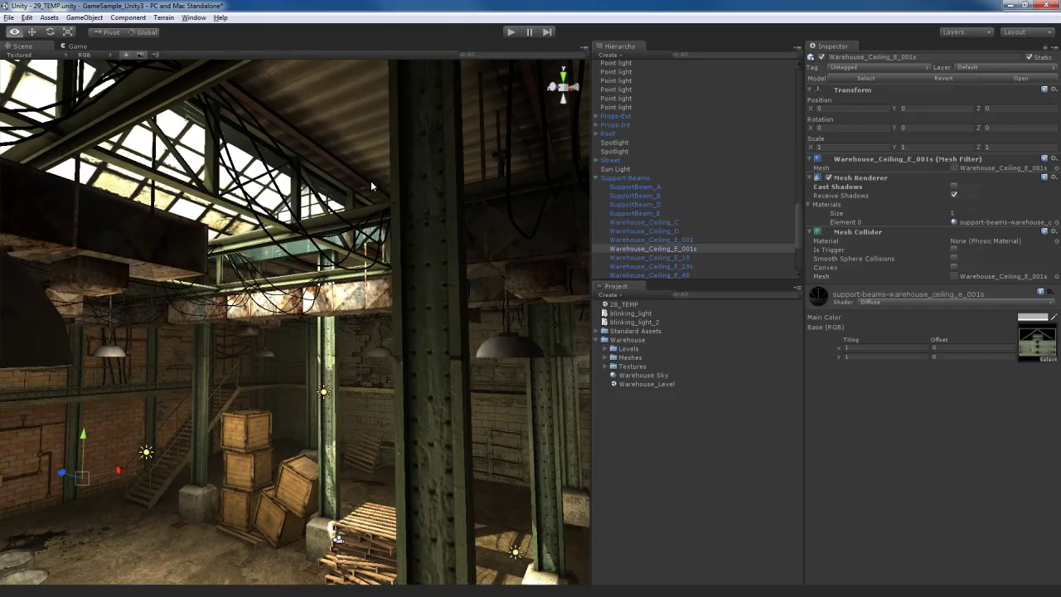
- Compare the floor with Warehouse_Ceiling_E_19's shadow on and off, leaving shadow casting off
click(224, 205)
alt+drag(351, 277, 440, 322)
click(953, 188)
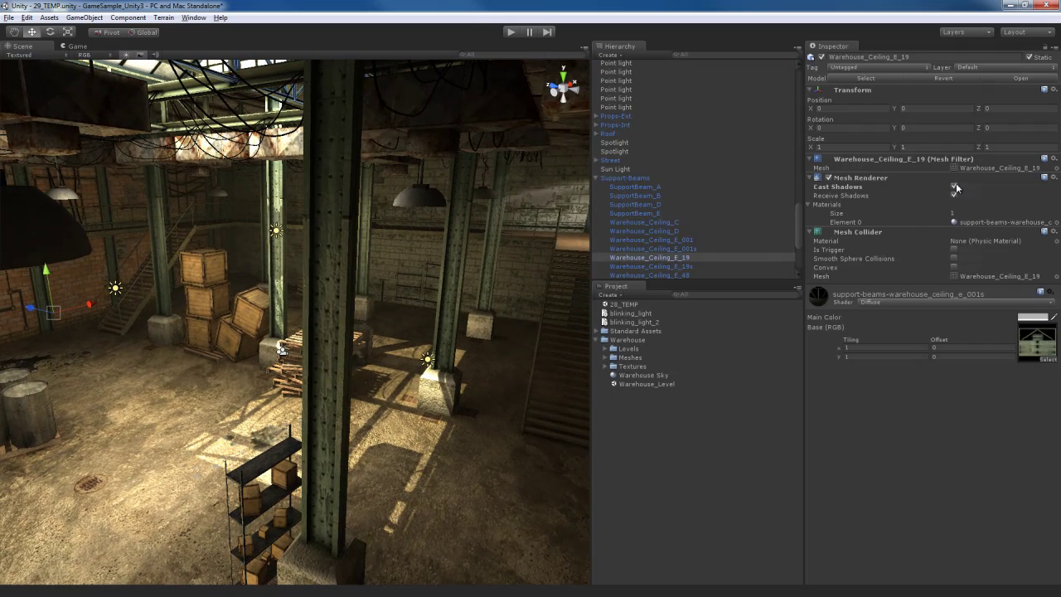
middle_drag(450, 389, 409, 298)
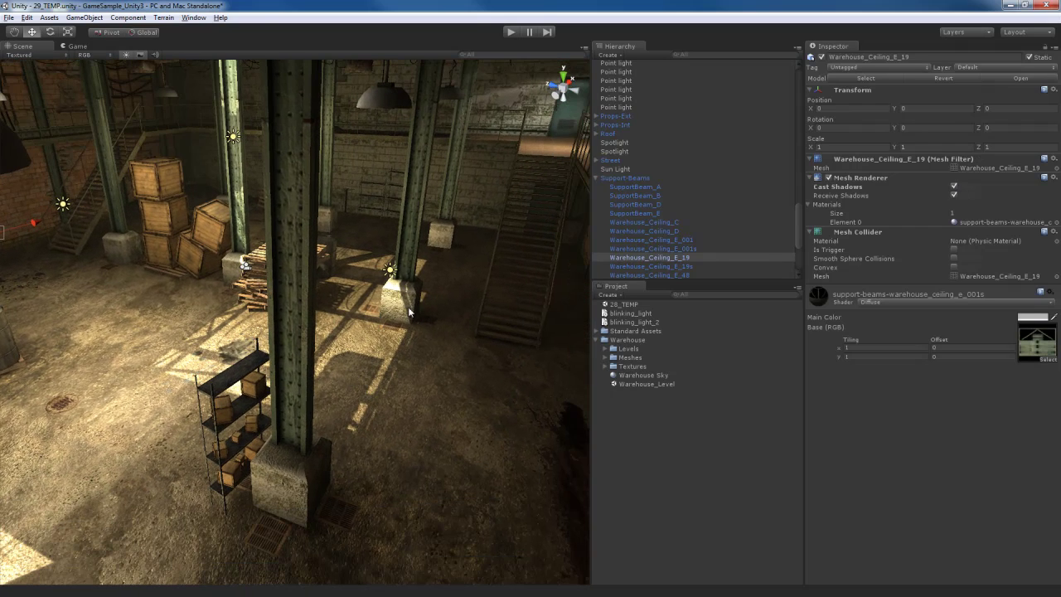
click(953, 186)
click(953, 187)
click(954, 186)
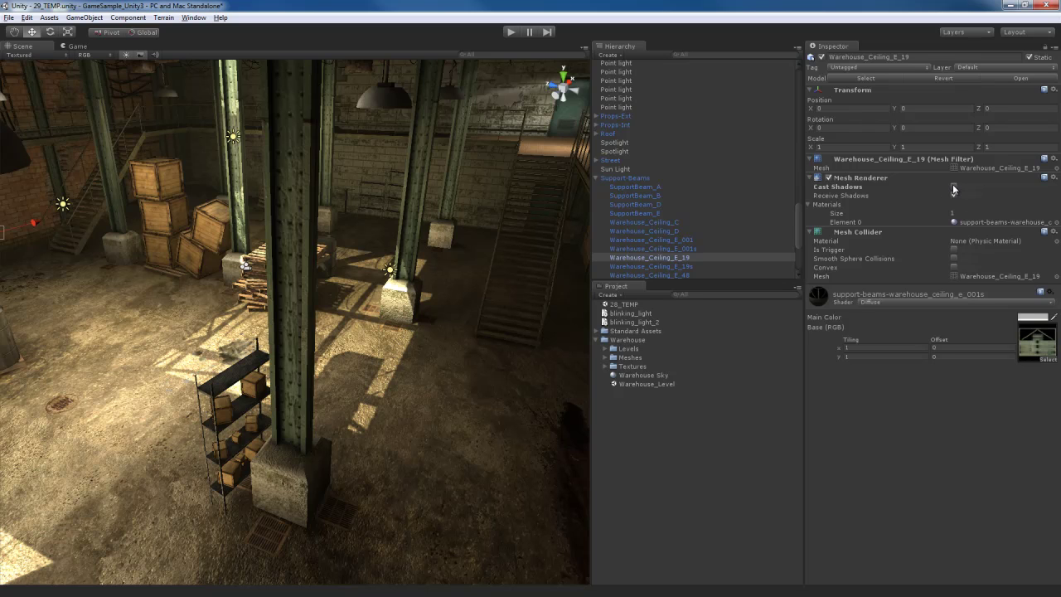
click(953, 186)
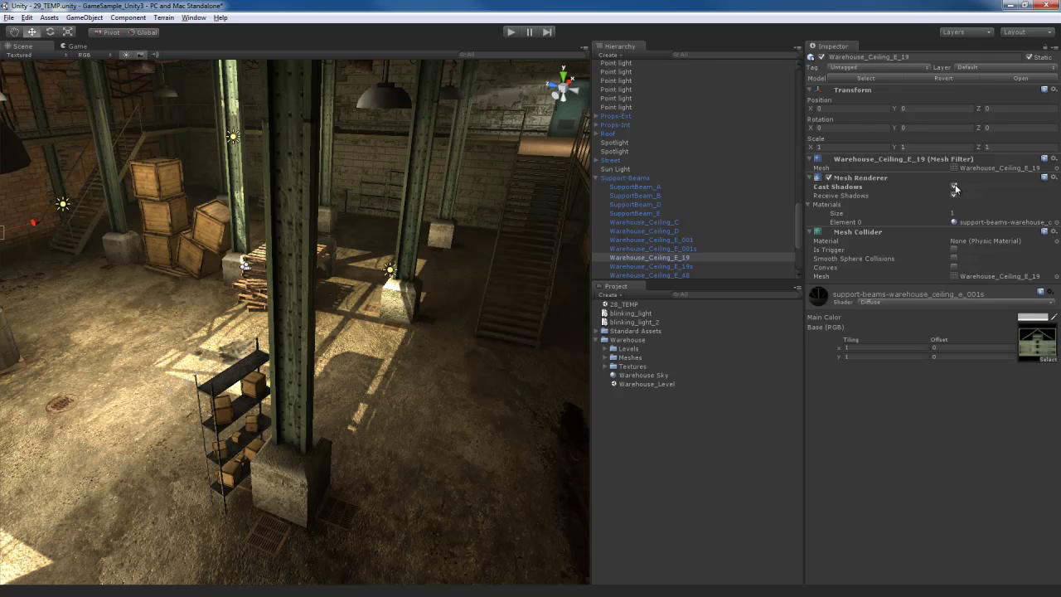
click(954, 188)
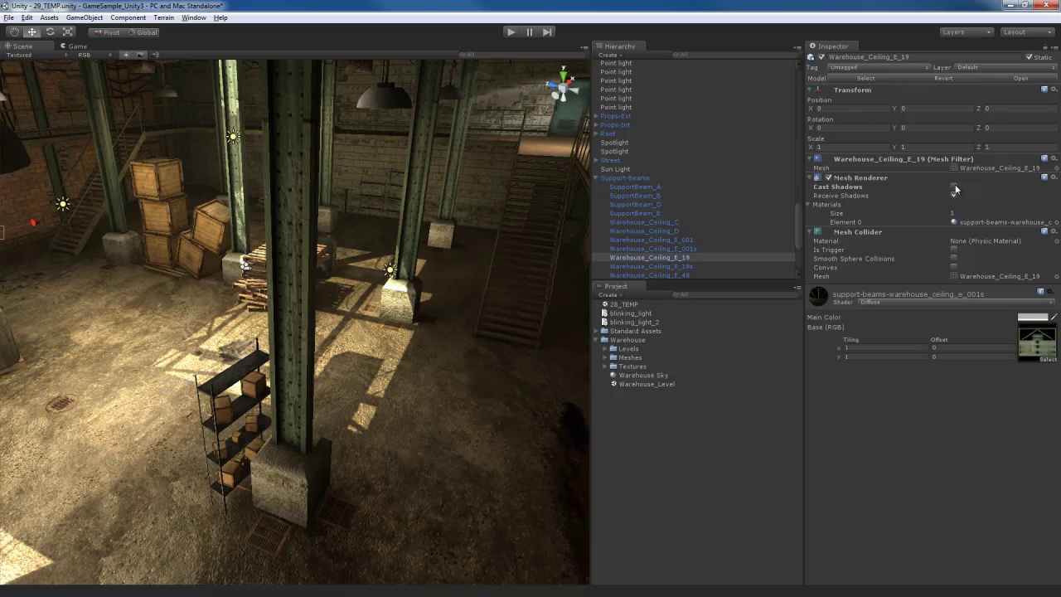
click(954, 187)
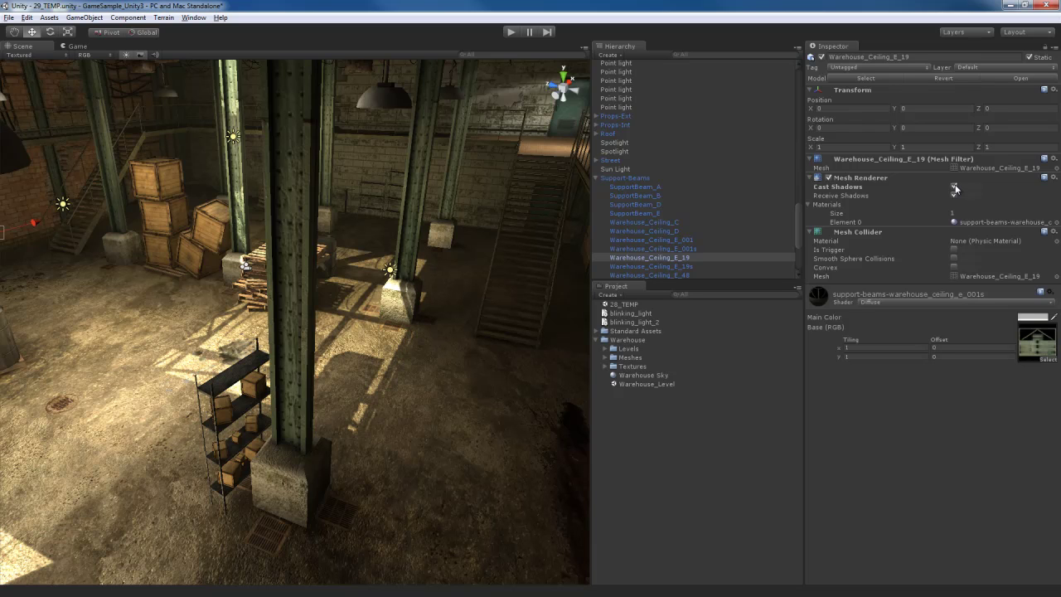
click(954, 187)
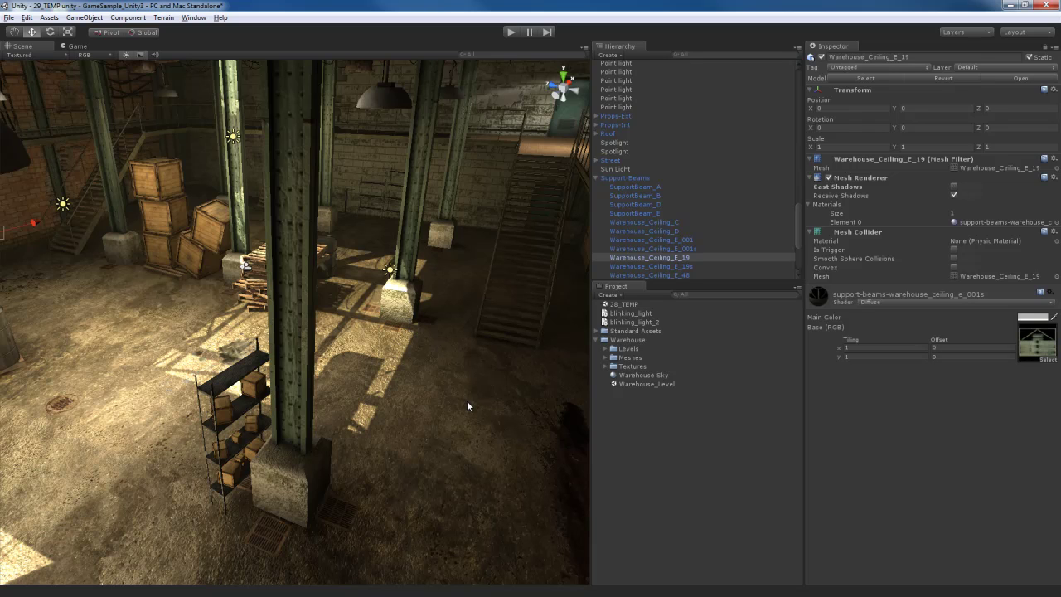
- Compare Warehouse_Ceiling_E_19s with its shadow off and on, leaving Cast Shadows on
alt+drag(406, 406, 216, 252)
click(213, 182)
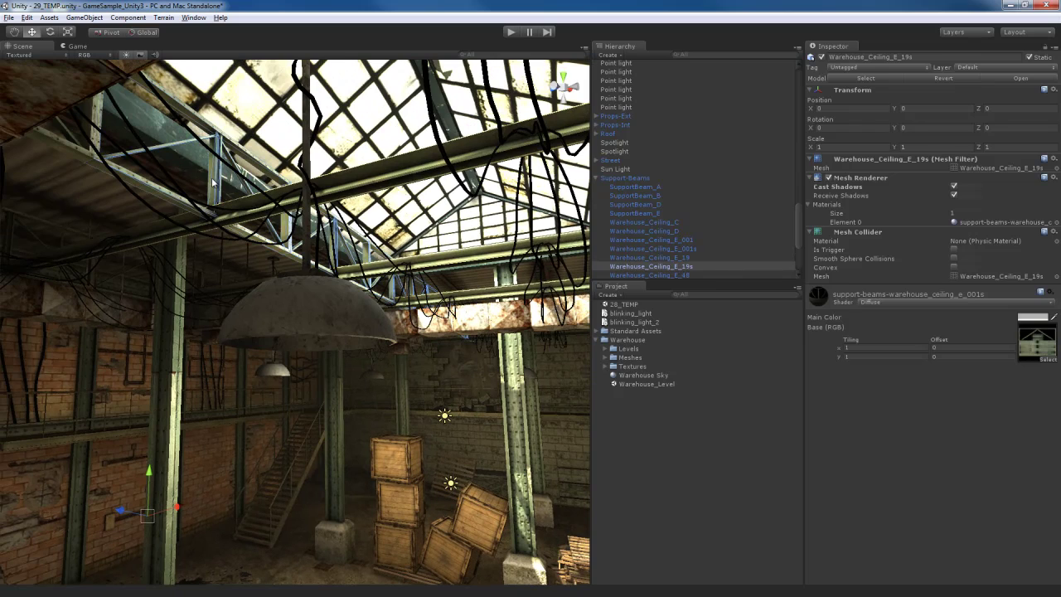
alt+drag(213, 183, 244, 319)
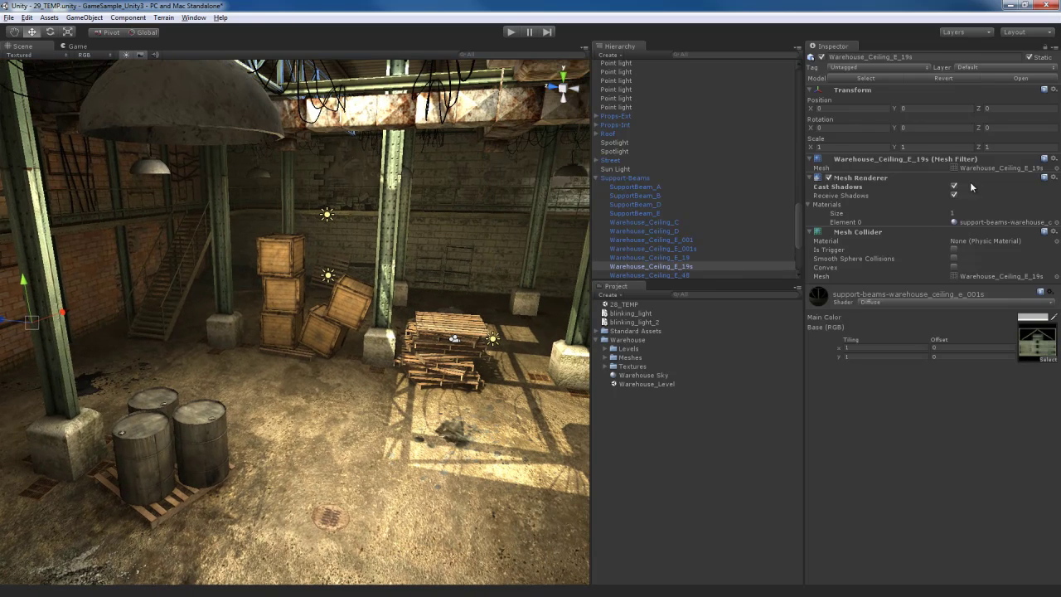
click(954, 186)
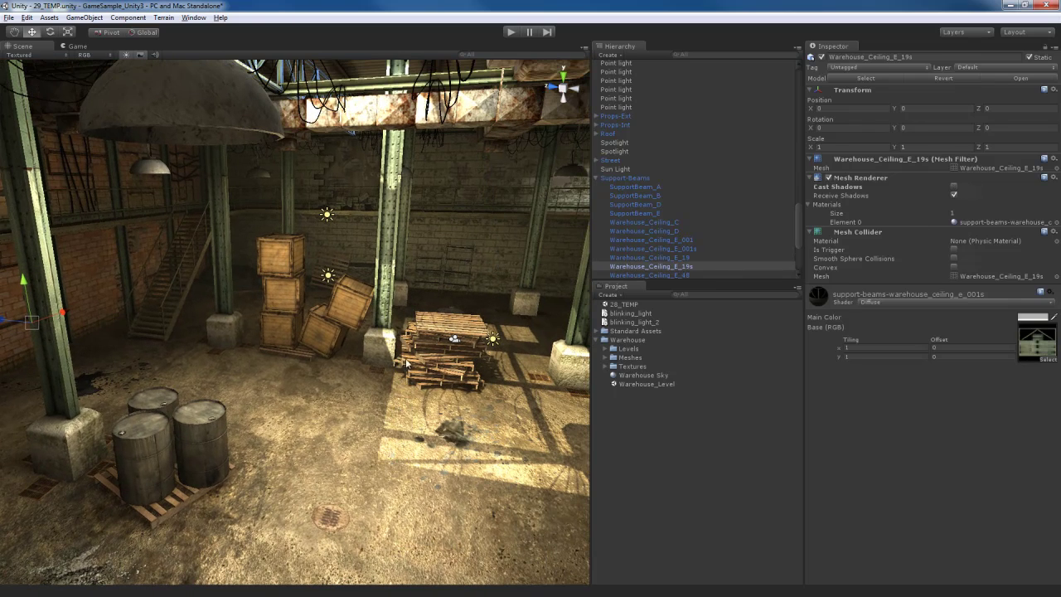
click(954, 186)
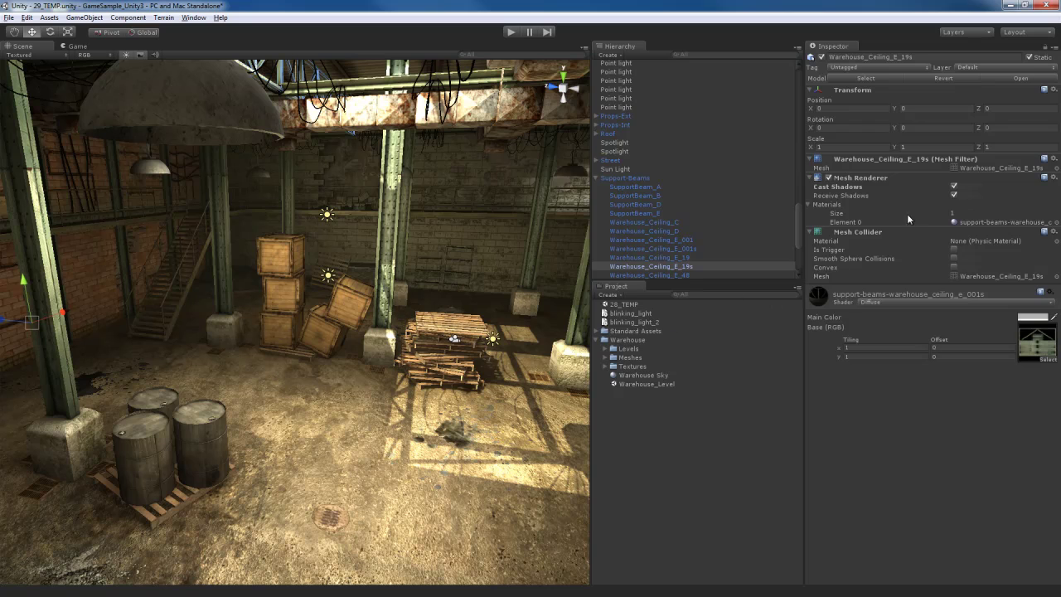
key(f)
click(366, 267)
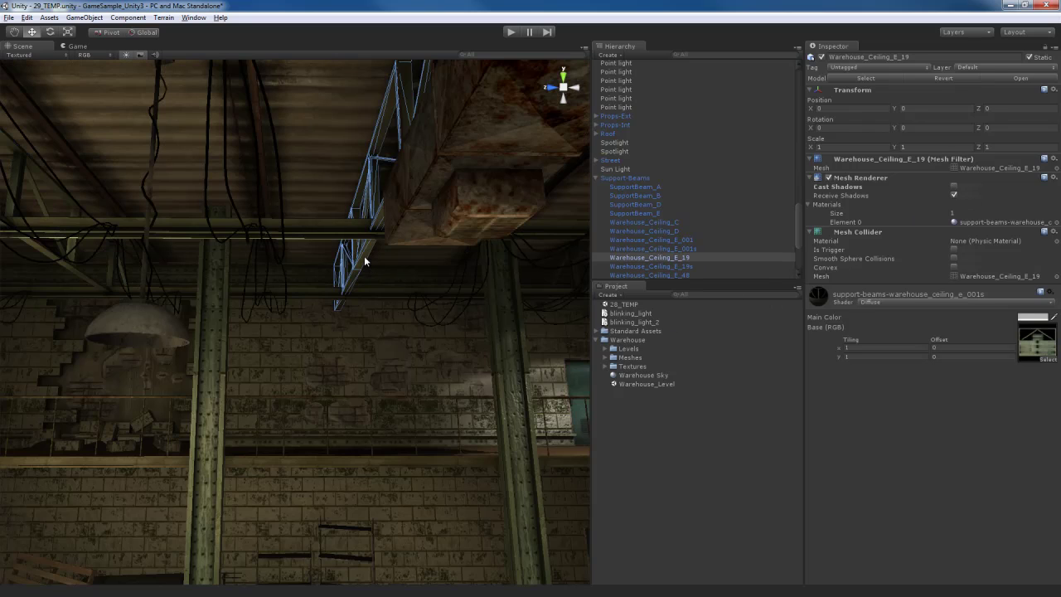
right_drag(367, 260, 245, 293)
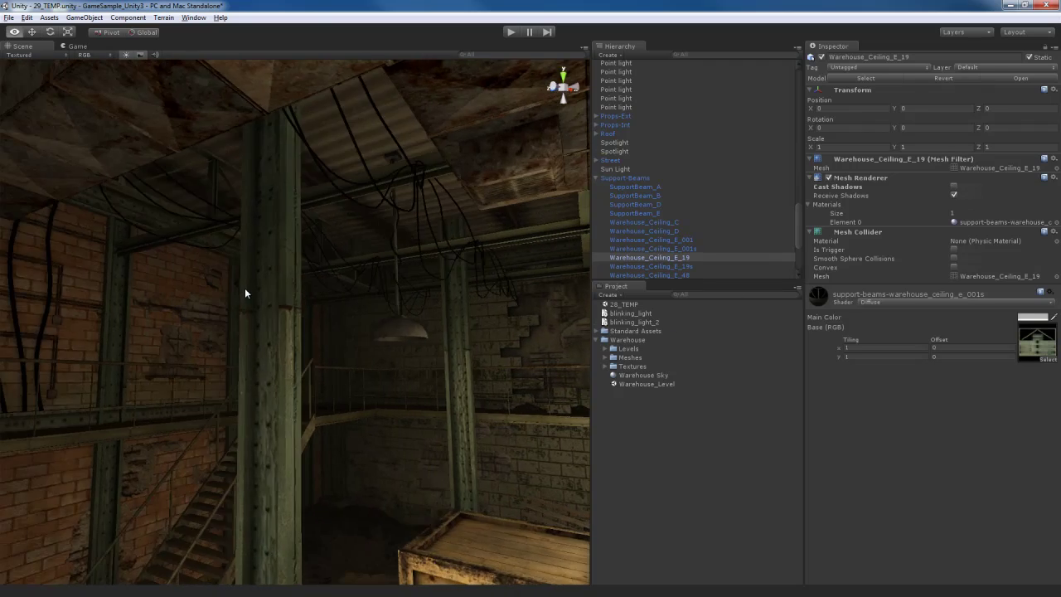
right_drag(245, 293, 337, 278)
- Frame Warehouse_Ceiling_E_48 and untick its Cast Shadows, then select Warehouse_Ceiling_E_49
click(330, 303)
key(f)
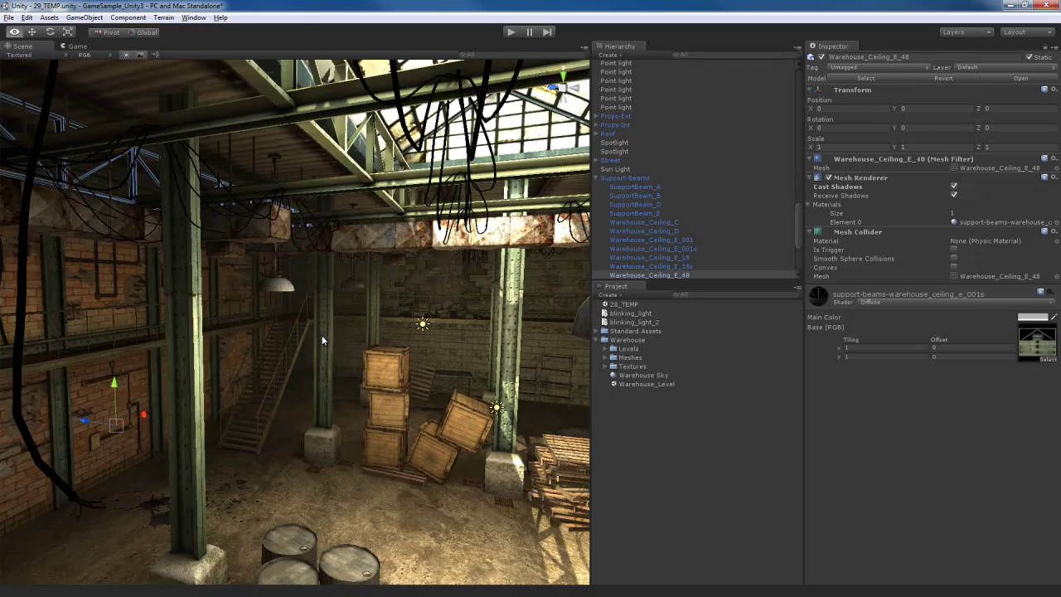
right_drag(322, 335, 321, 334)
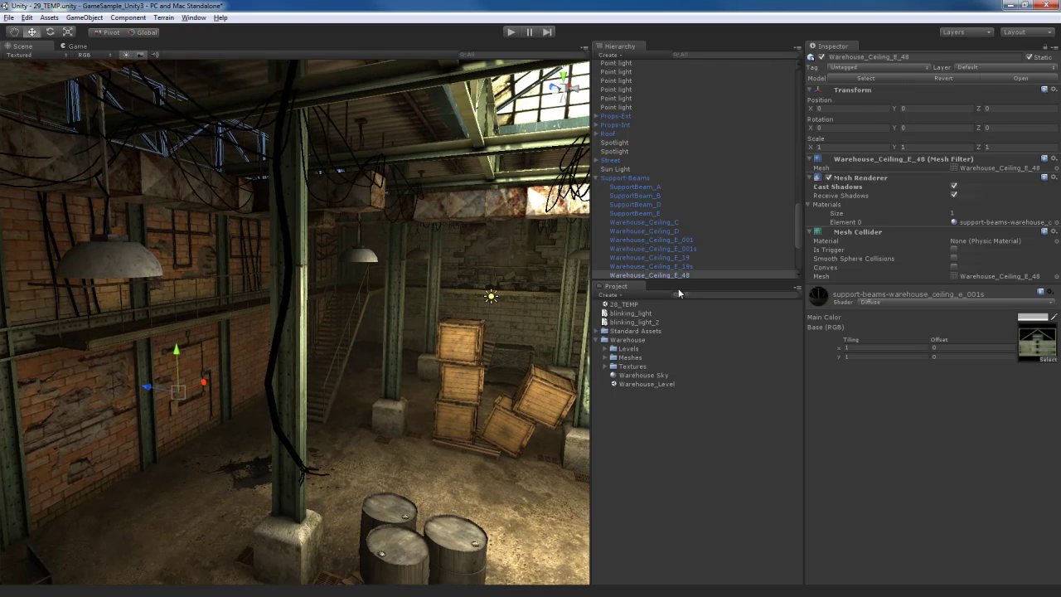
click(954, 187)
right_drag(335, 388, 260, 321)
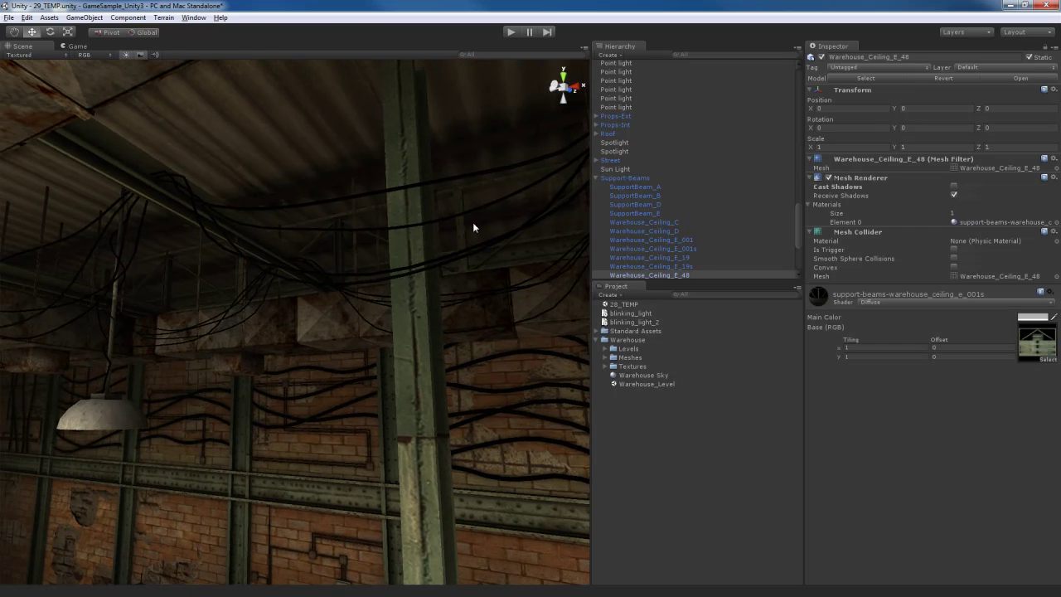
click(510, 233)
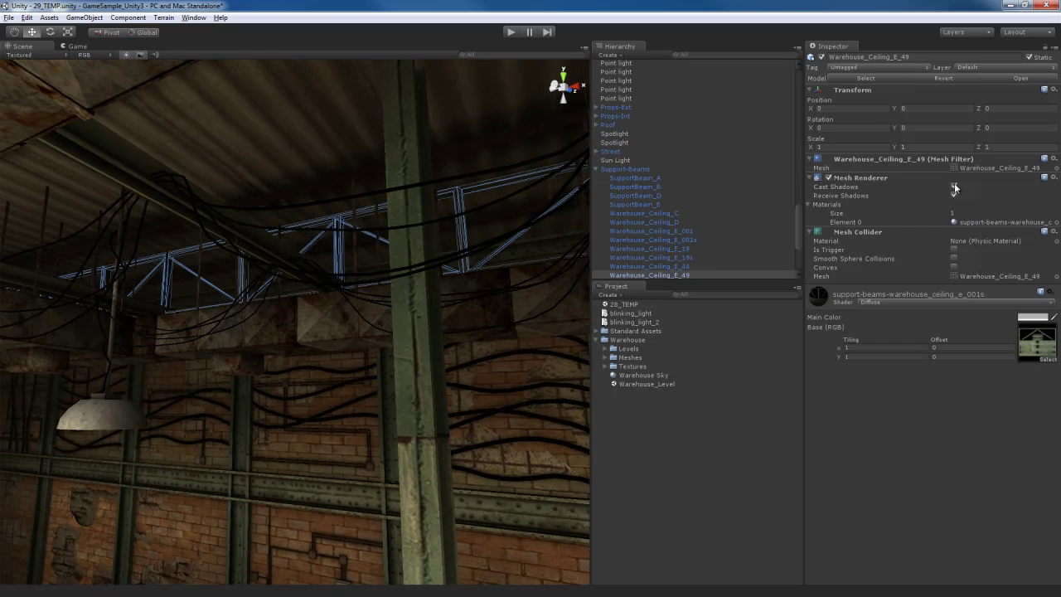
- Turn off Cast Shadows for Warehouse_Ceiling_E_49, but leave it on for G_54
click(955, 187)
right_drag(384, 286, 322, 367)
click(505, 196)
click(954, 188)
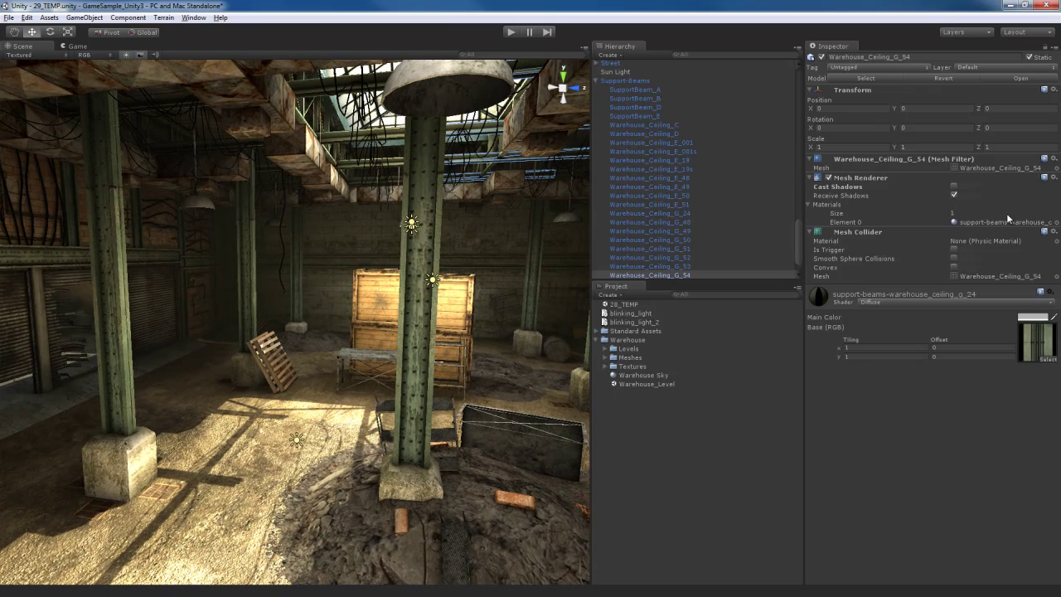
click(954, 187)
- Stop Warehouse_Ceiling_G_53 casting shadows and toggle Cast Shadows on G_51
right_drag(406, 310, 483, 250)
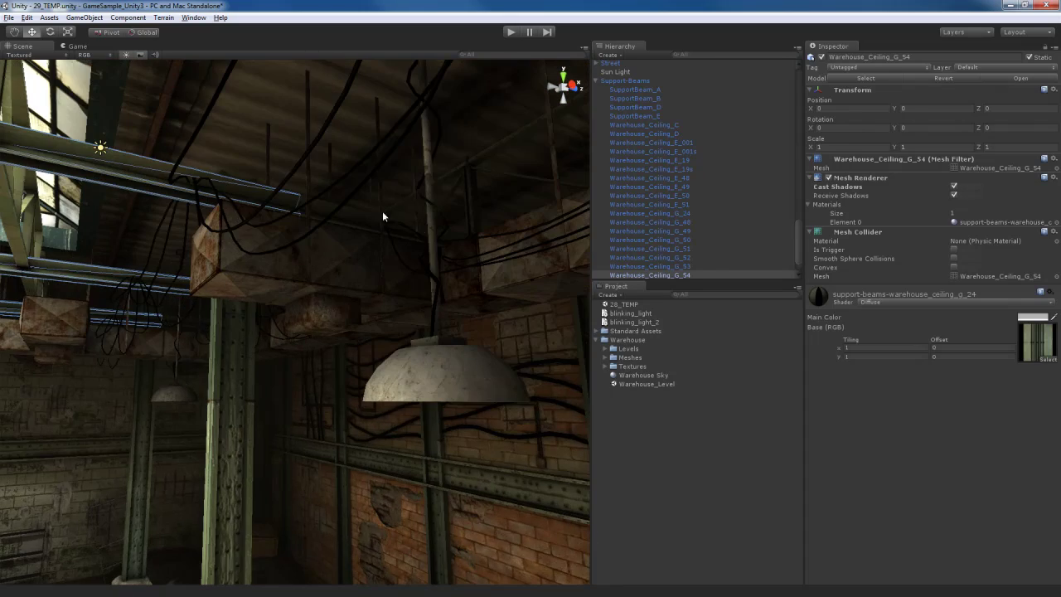
click(357, 219)
right_drag(356, 220, 405, 412)
click(954, 186)
right_drag(356, 249, 464, 221)
click(464, 220)
click(354, 191)
right_drag(354, 190, 472, 366)
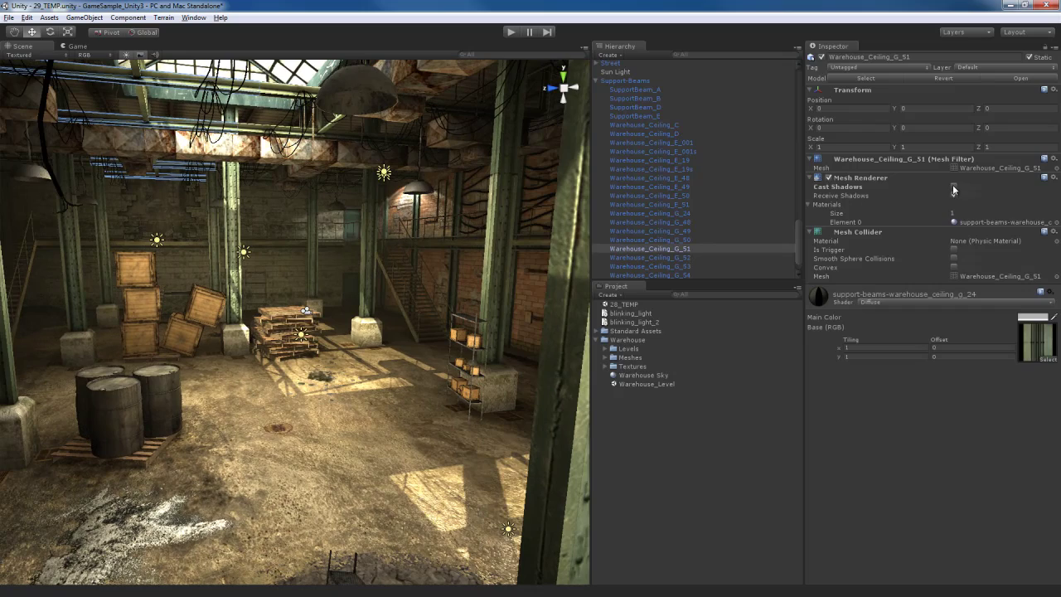
click(953, 188)
- Untick Cast Shadows on ceiling beams Warehouse_Ceiling_G_24 and Warehouse_Ceiling_G_48
right_drag(375, 380, 256, 274)
click(352, 304)
click(953, 187)
click(276, 163)
key(f)
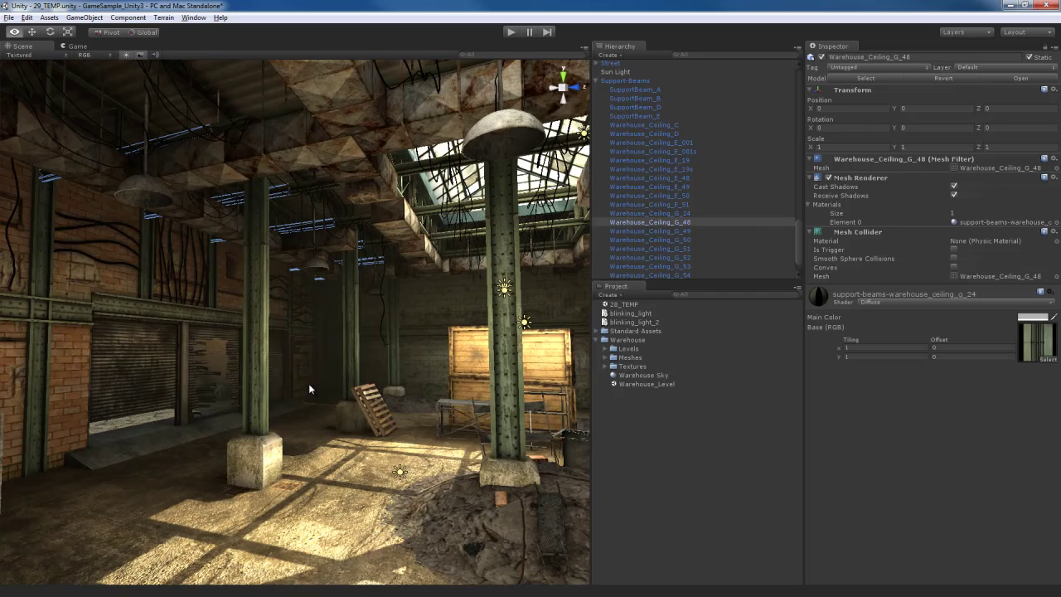
click(954, 186)
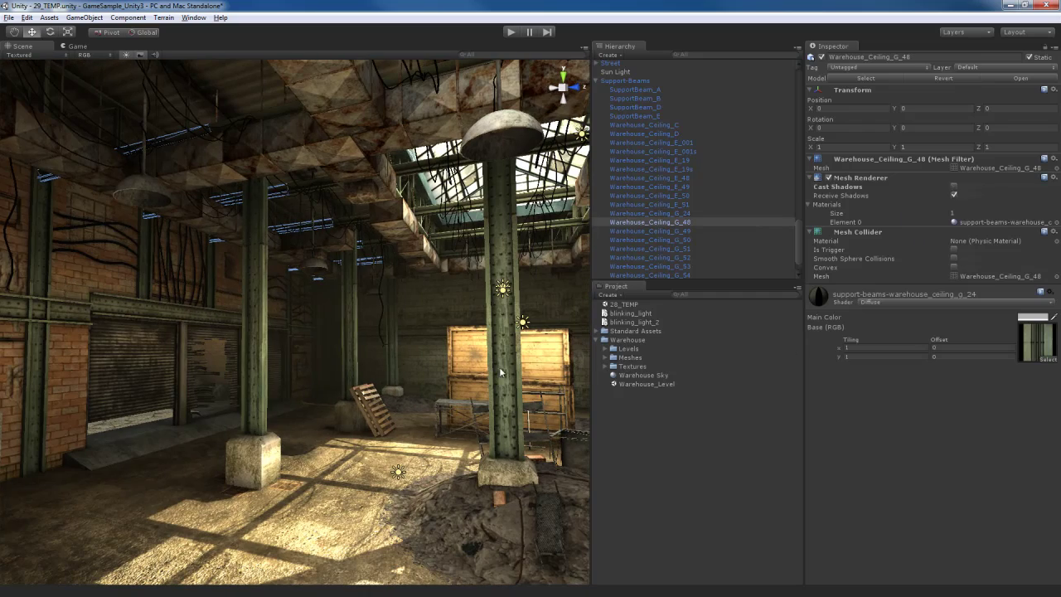
scroll(349, 403, up, 6)
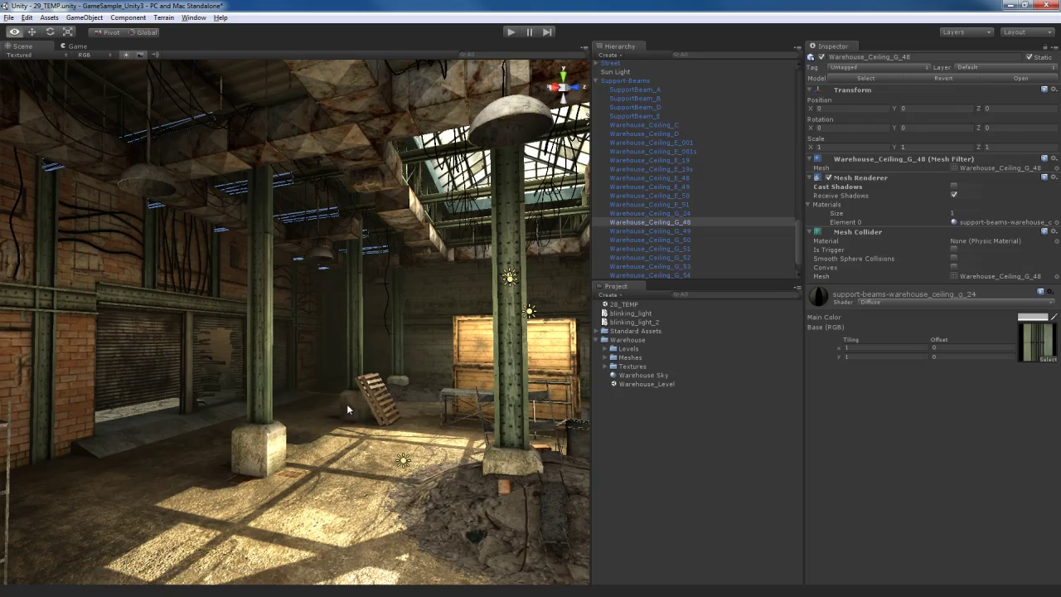
- Frame Warehouse_Cables_A_001 and untick its Cast Shadows
click(401, 324)
click(402, 324)
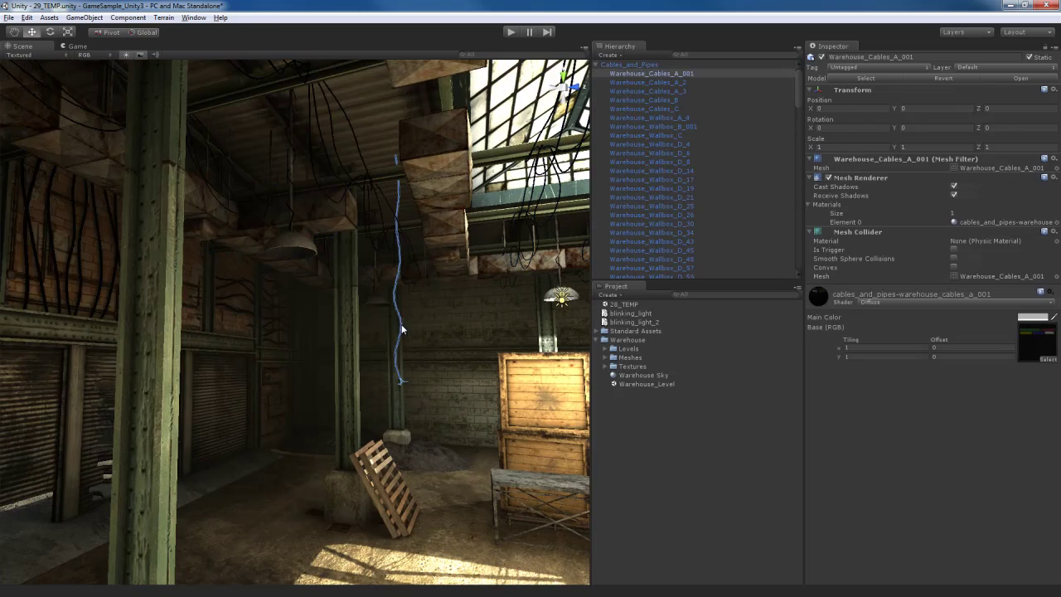
key(f)
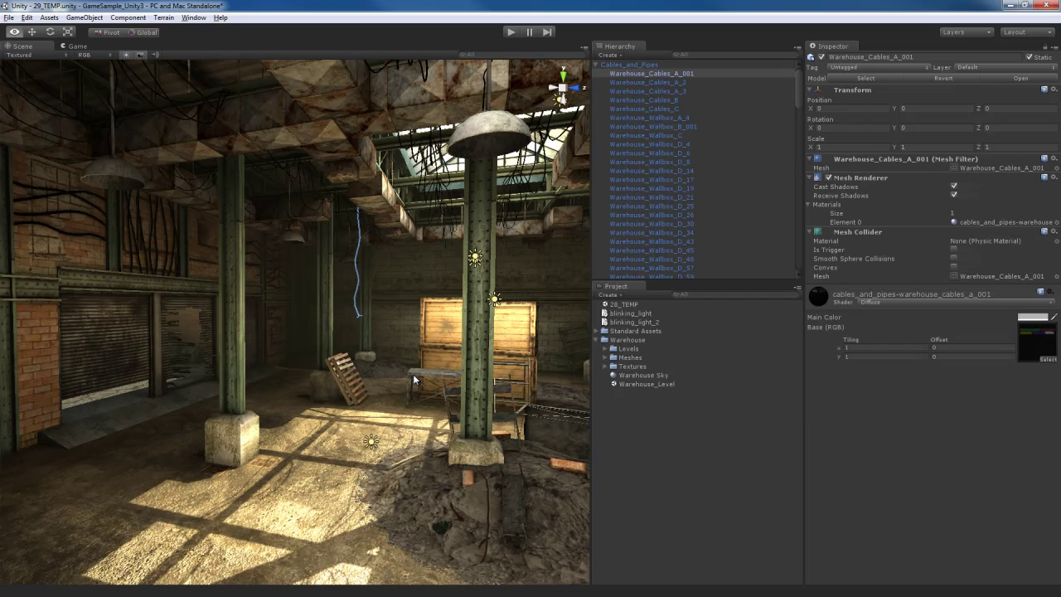
click(667, 72)
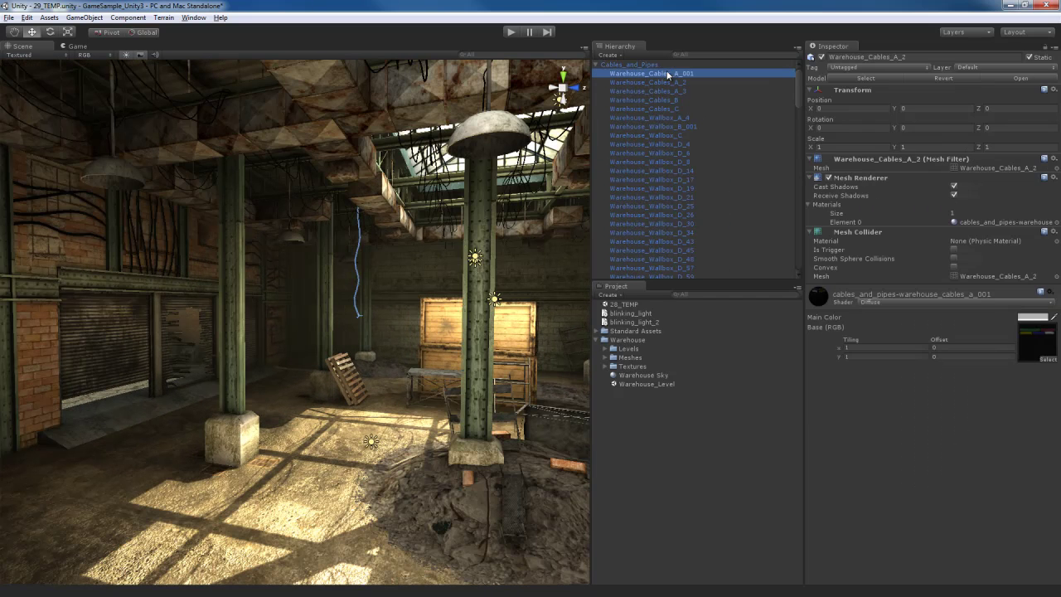
click(954, 186)
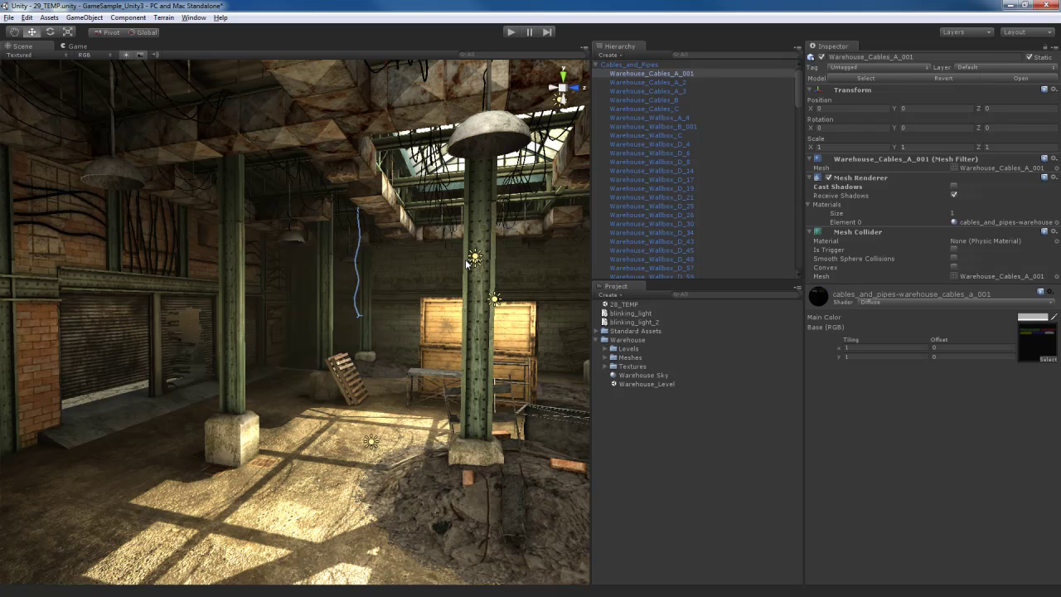
- Turn off Cast Shadows for Warehouse_Cables_A_2 and Warehouse_Cables_B
click(658, 83)
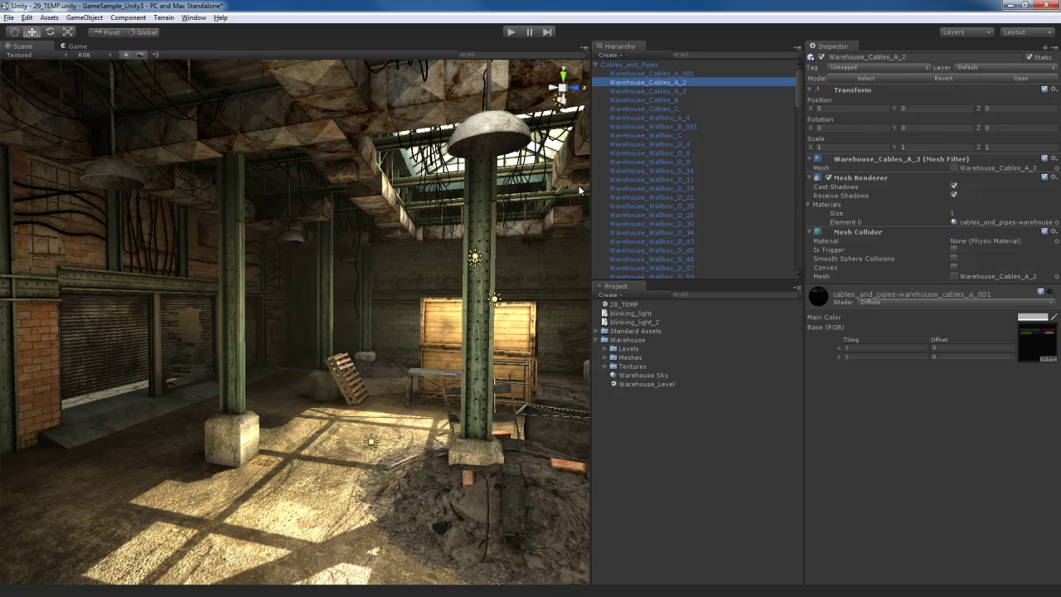
key(f)
alt+drag(386, 386, 448, 331)
alt+drag(450, 373, 389, 365)
click(954, 187)
click(647, 98)
key(f)
click(954, 186)
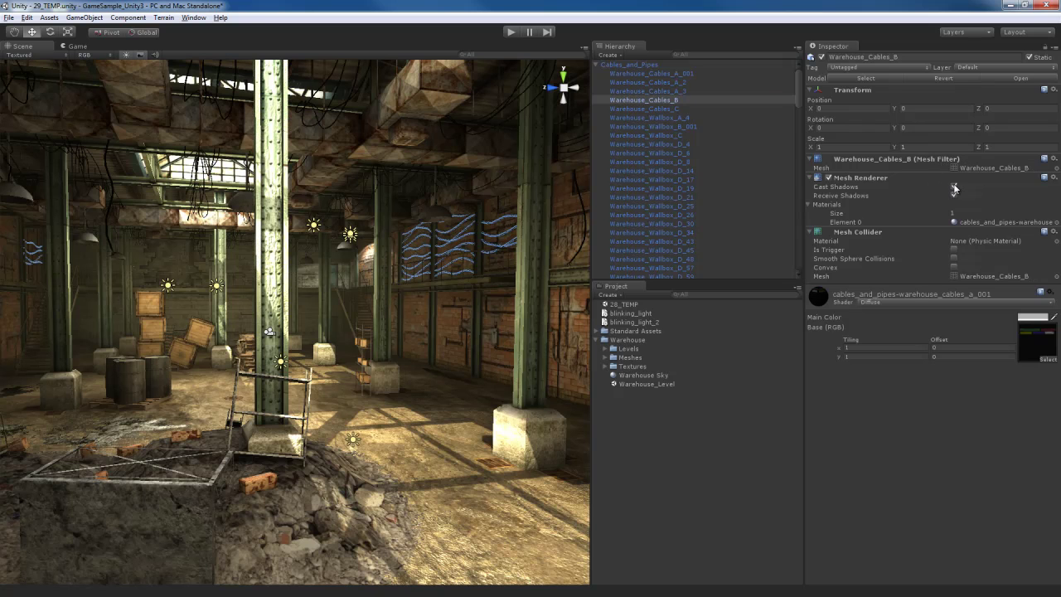
- Keep Cast Shadows on for Warehouse_Cables_C after testing it off, then select Warehouse_Wallbox_A_4
click(655, 108)
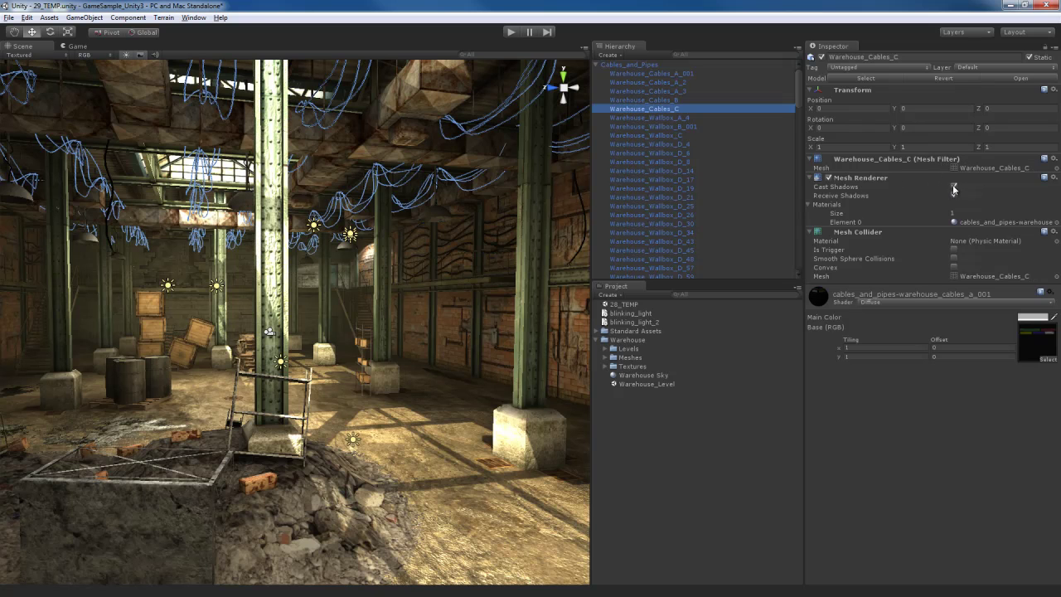
right_drag(388, 226, 425, 216)
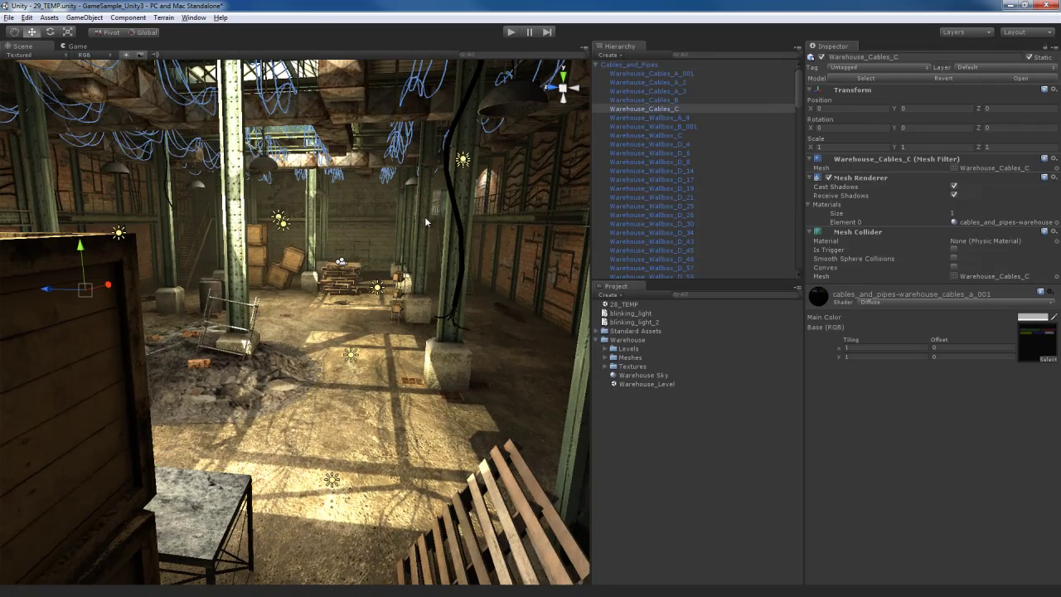
click(954, 187)
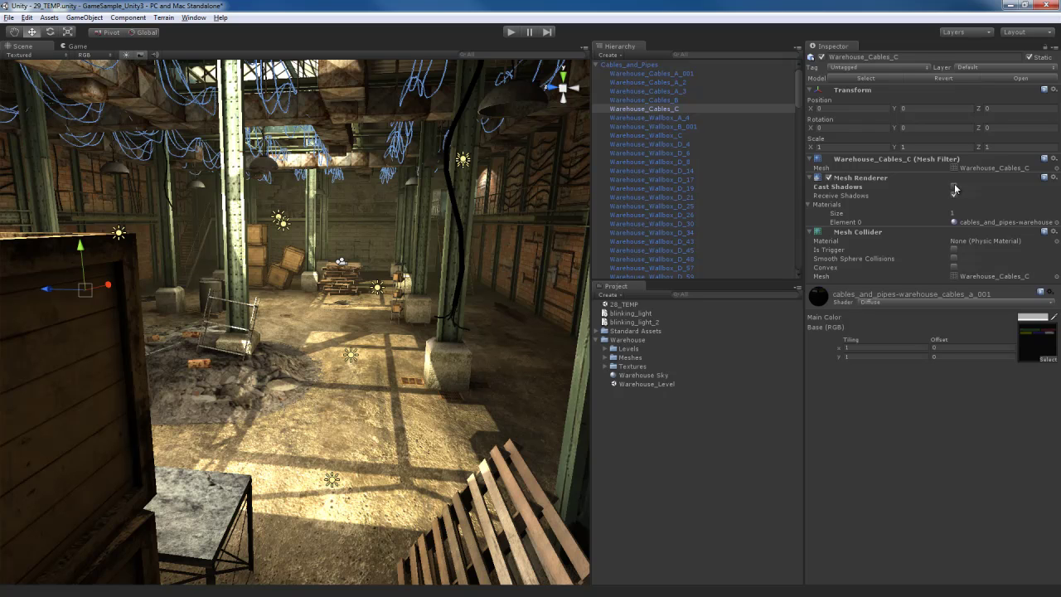
click(954, 187)
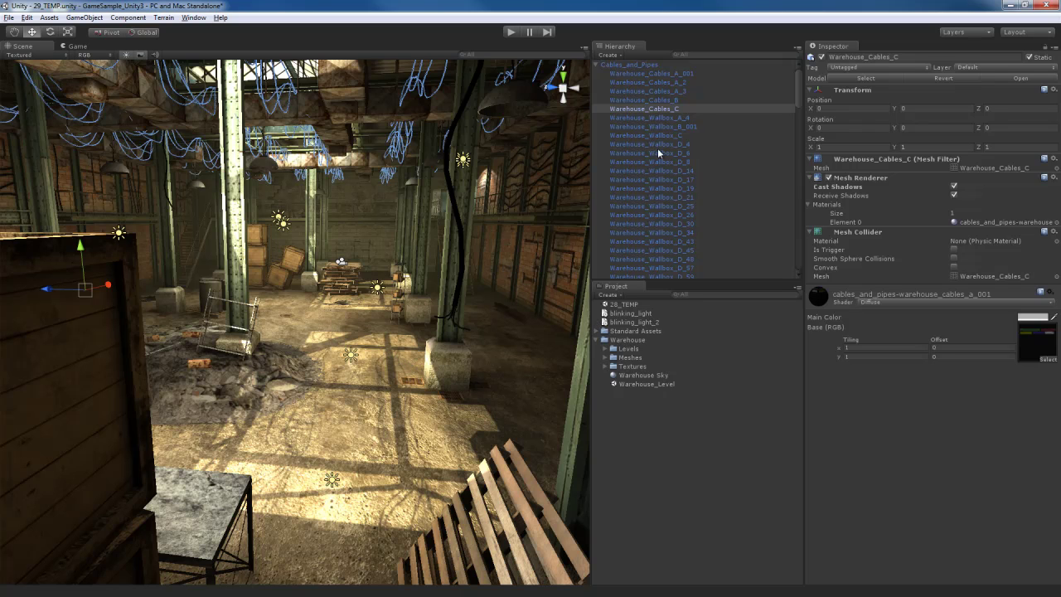
click(671, 119)
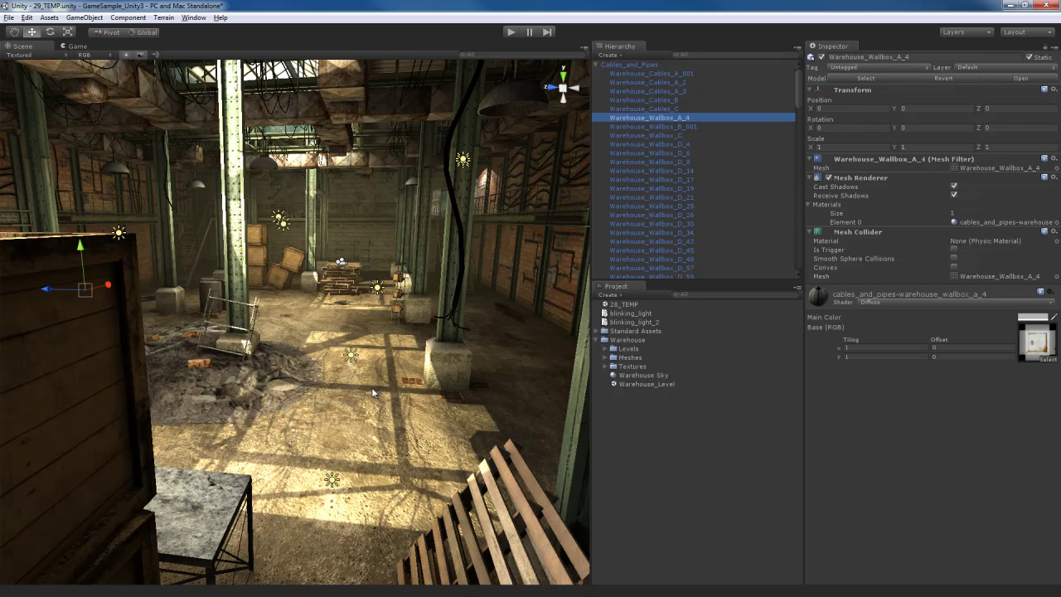
alt+right_drag(372, 387, 406, 383)
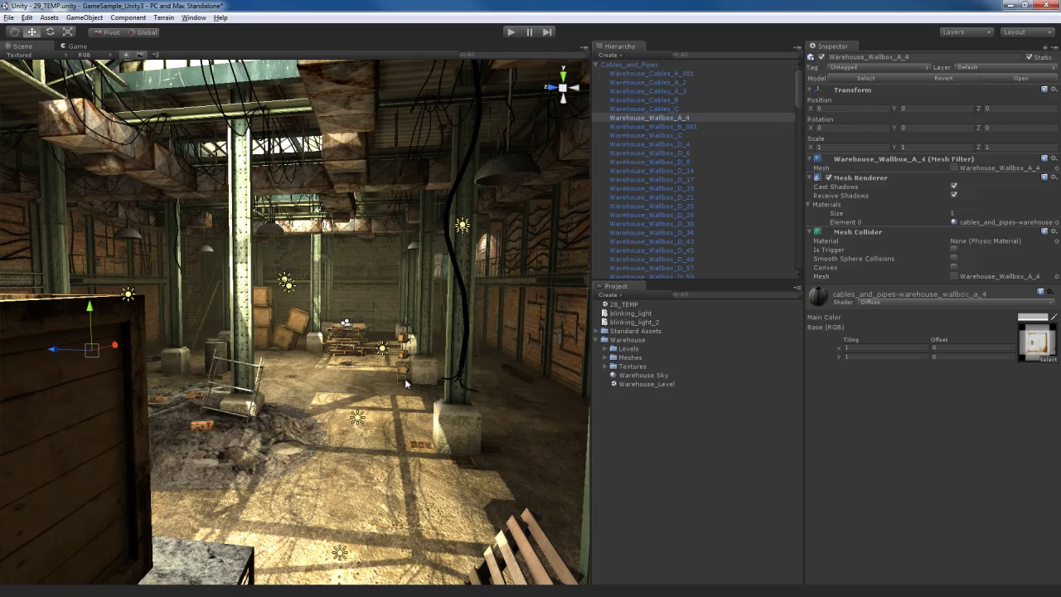
click(655, 127)
click(661, 119)
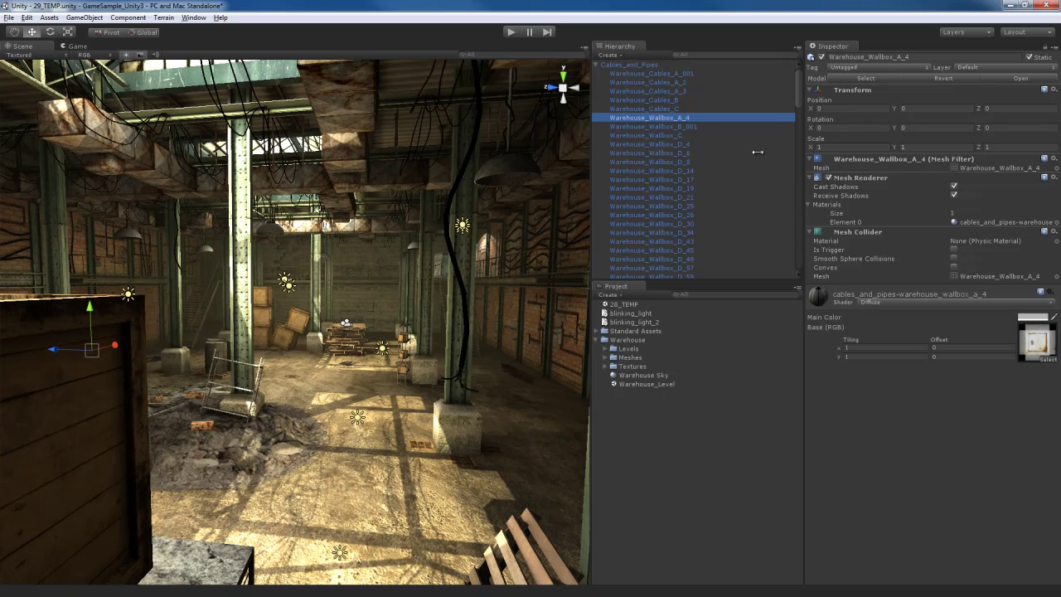
click(675, 127)
click(679, 119)
right_drag(428, 319, 414, 383)
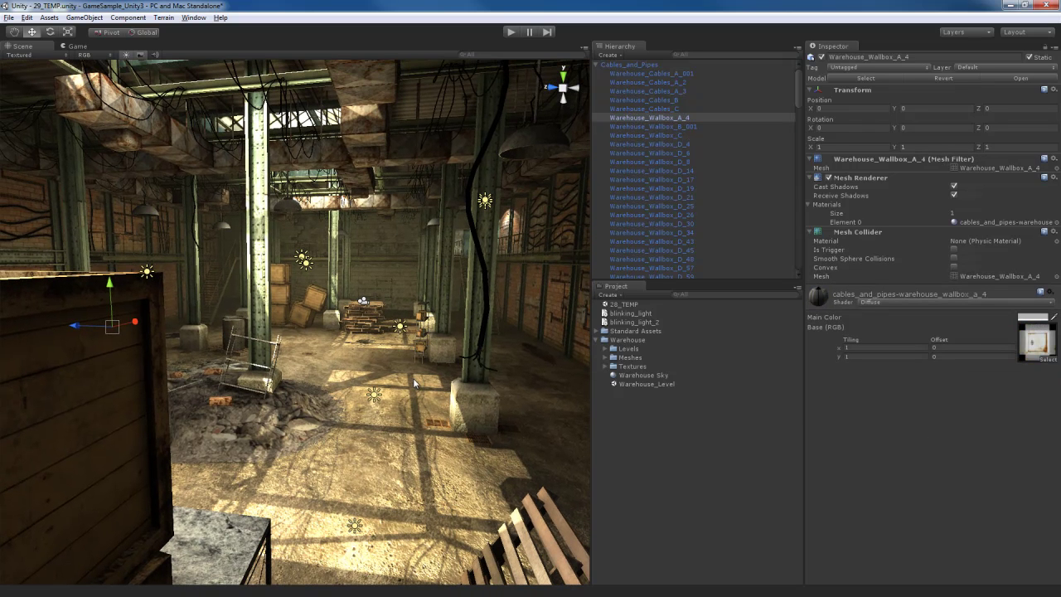